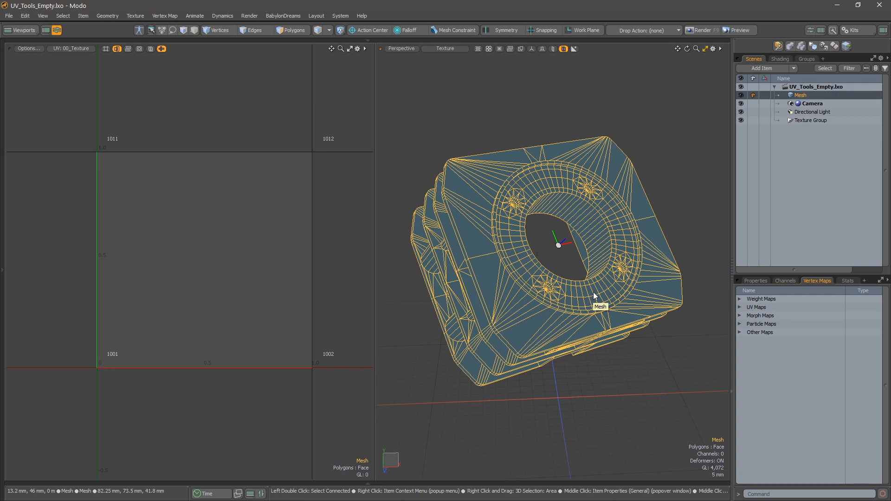
left_click_drag(570, 281, 583, 261, "alt")
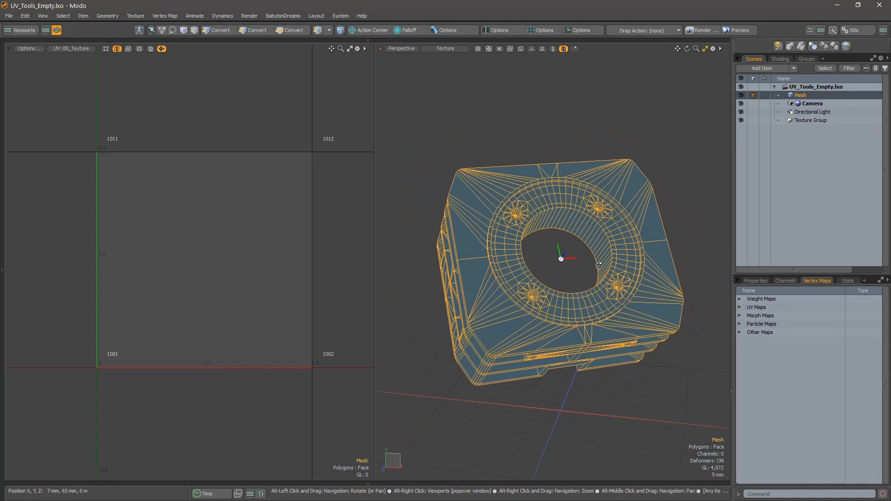
right_click_drag(254, 228, 190, 232, "alt")
left_click_drag(225, 265, 236, 240, "alt")
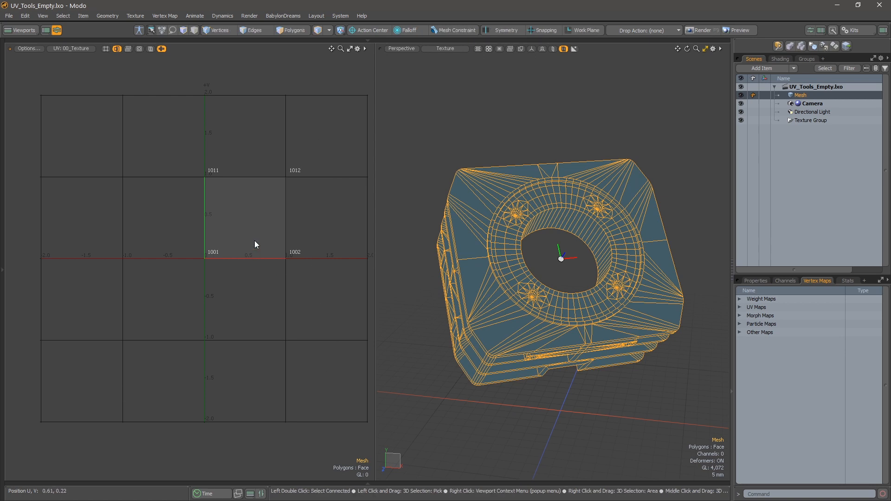
left_click_drag(265, 220, 219, 218, "alt")
right_click_drag(211, 215, 267, 225, "alt")
left_click_drag(266, 225, 238, 264, "alt")
right_click_drag(211, 268, 237, 267, "alt")
left_click_drag(237, 267, 263, 264, "alt")
scroll(505, 269, "up", 2)
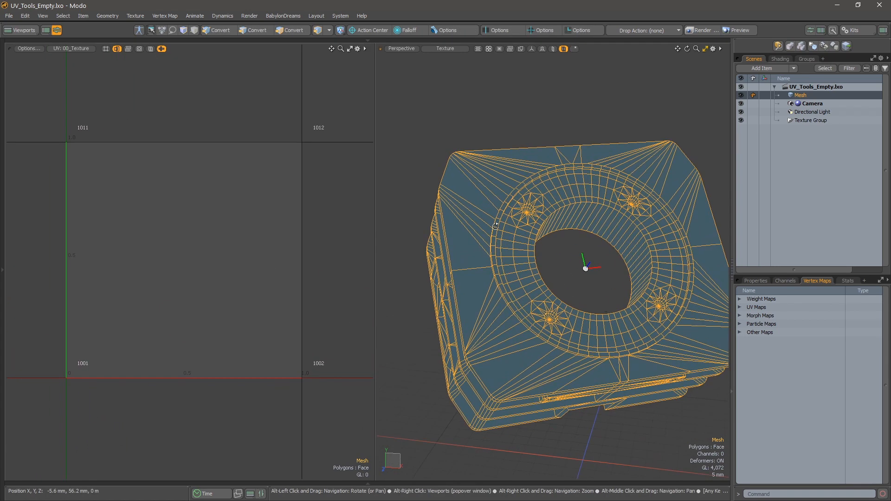
Switch to polygon selection mode and review the SMO Kits UV Options in the Preferences.
key("3")
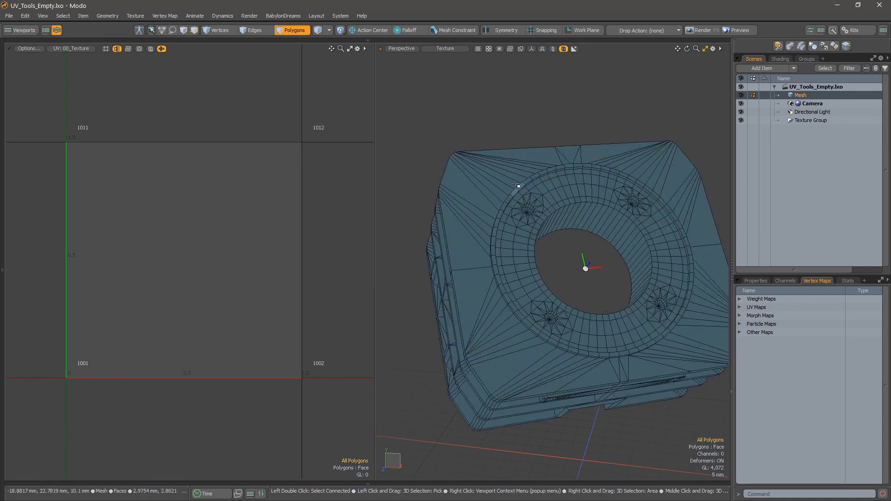
left_click(344, 18)
left_click(351, 25)
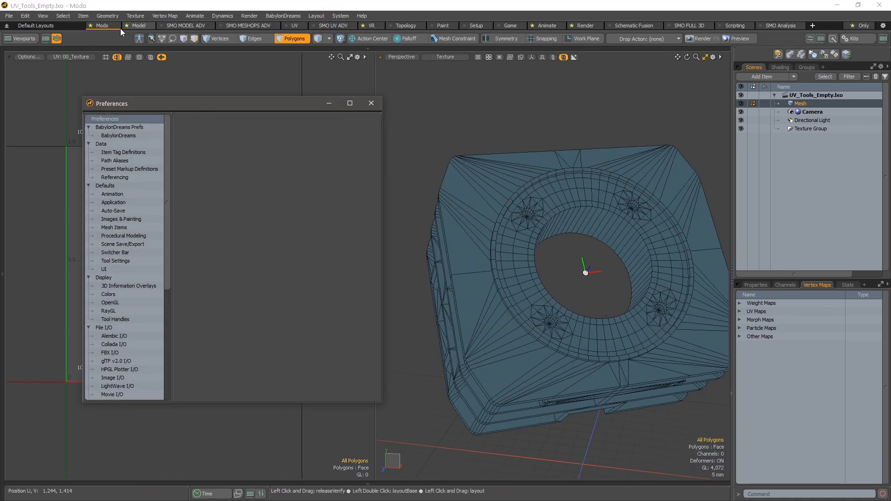
left_click_drag(200, 103, 282, 84)
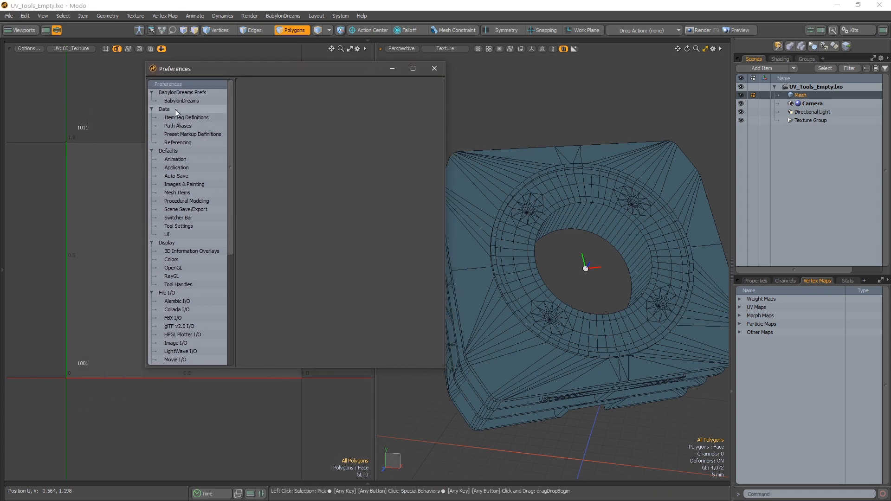
scroll(188, 177, "down", 6)
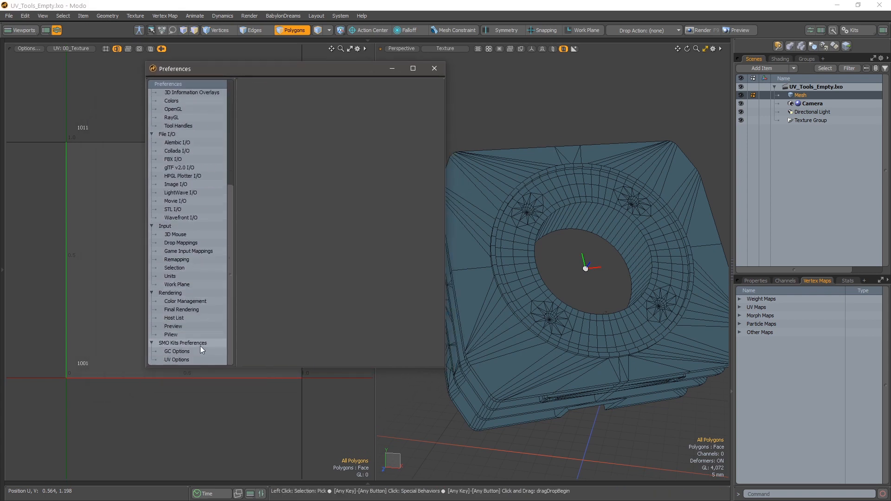
left_click(202, 352)
left_click(205, 361)
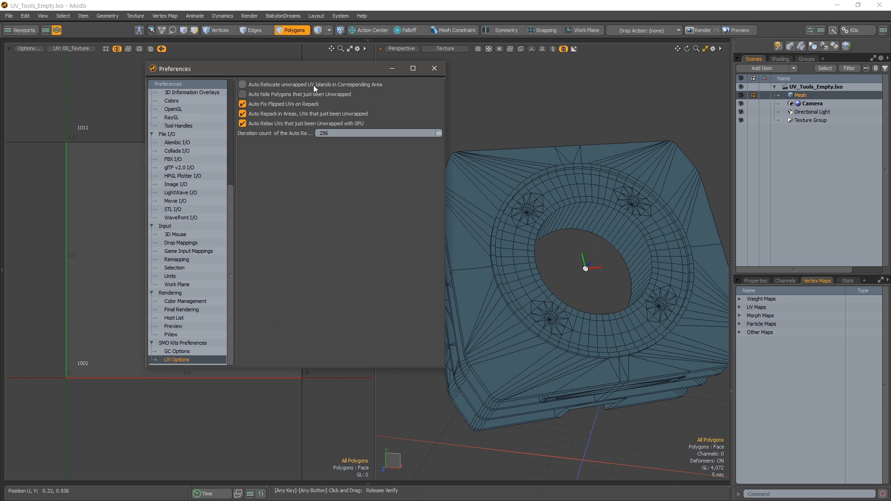
left_click(434, 69)
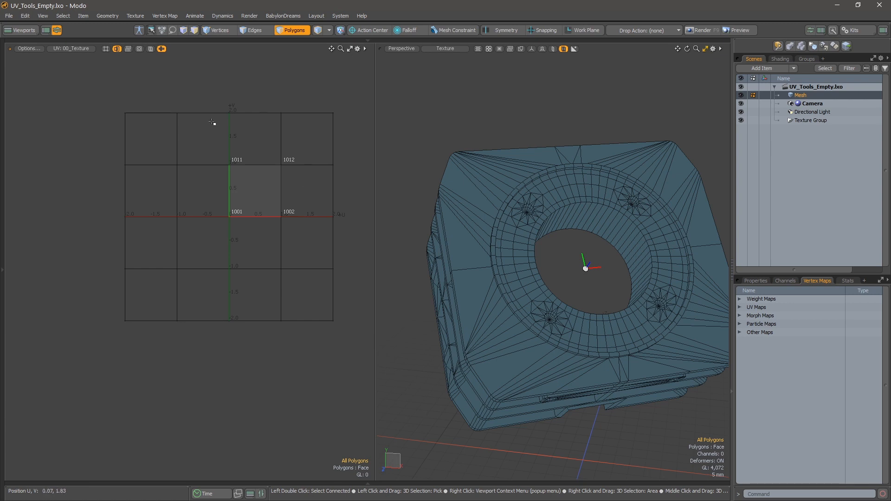
left_click_drag(232, 153, 184, 191, "alt")
right_click_drag(184, 192, 242, 163, "alt")
left_click_drag(242, 163, 188, 226, "alt")
right_click_drag(189, 225, 223, 156, "alt")
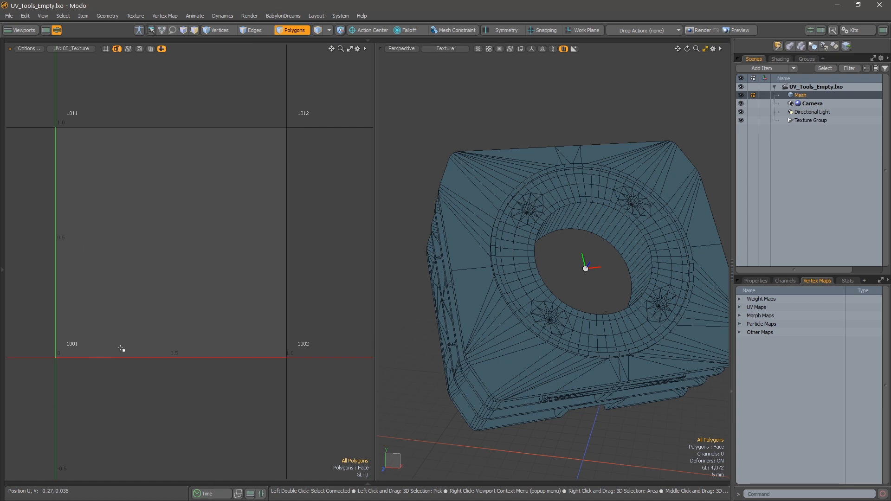
left_click_drag(175, 278, 188, 311, "alt")
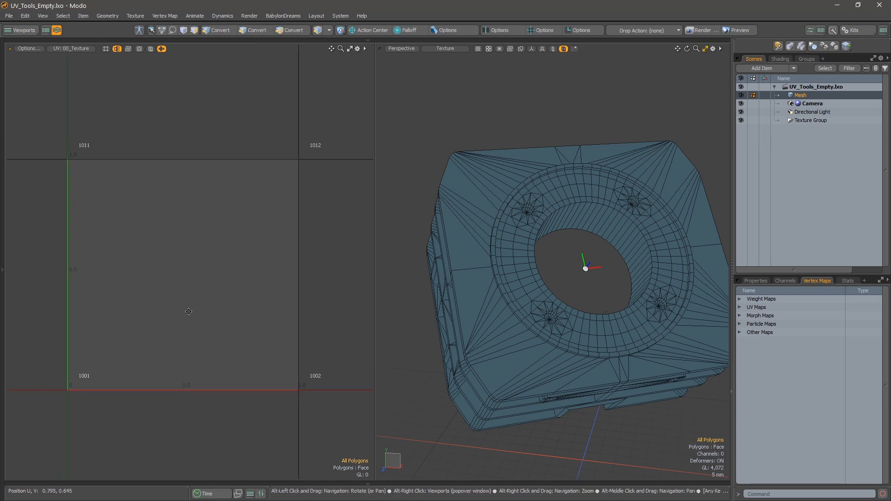
right_click_drag(188, 311, 209, 313, "alt")
left_click_drag(188, 306, 181, 339, "alt")
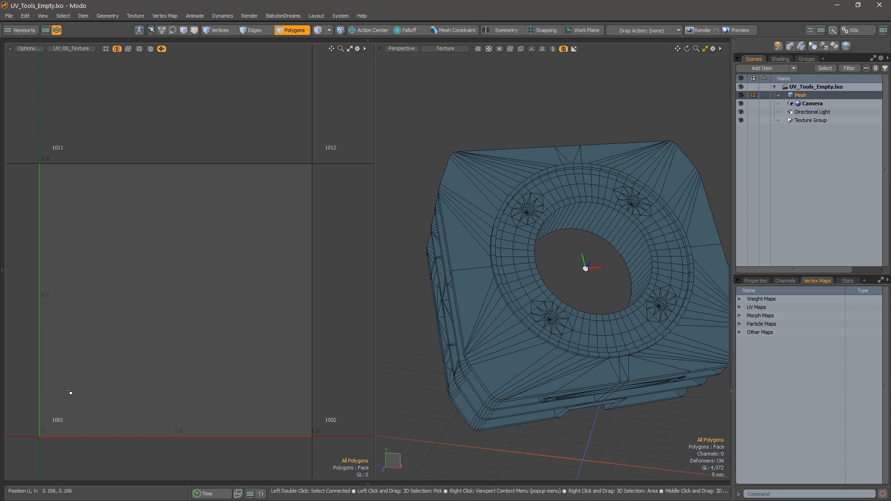
Select the flat polygon at the upper edge of the mesh's front face and unwrap with SP Planar along Z.
left_click(565, 154)
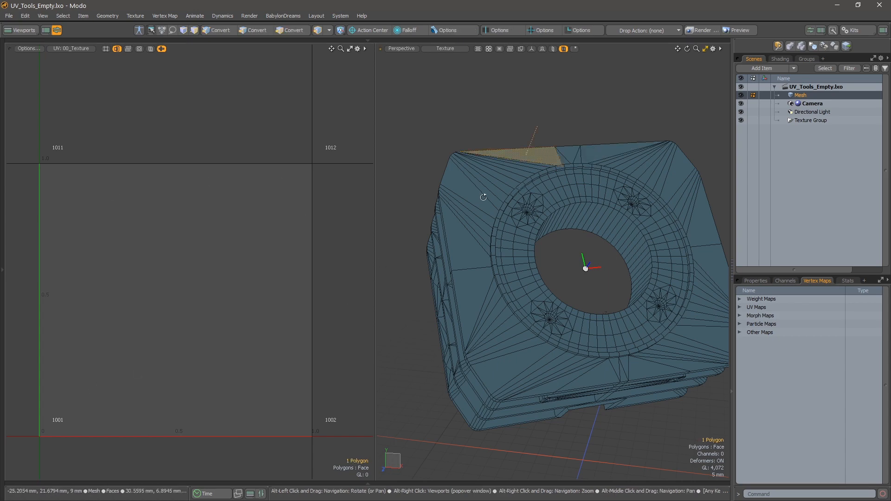
left_click_drag(566, 154, 512, 203, "alt")
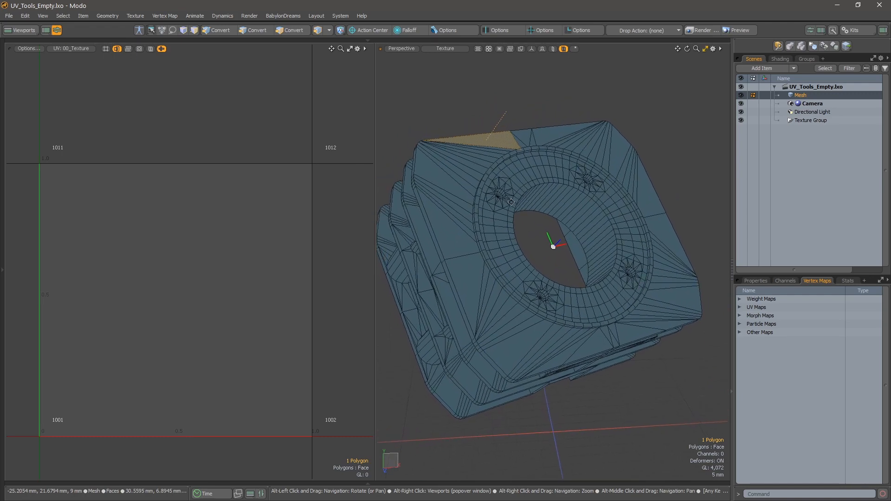
key("u")
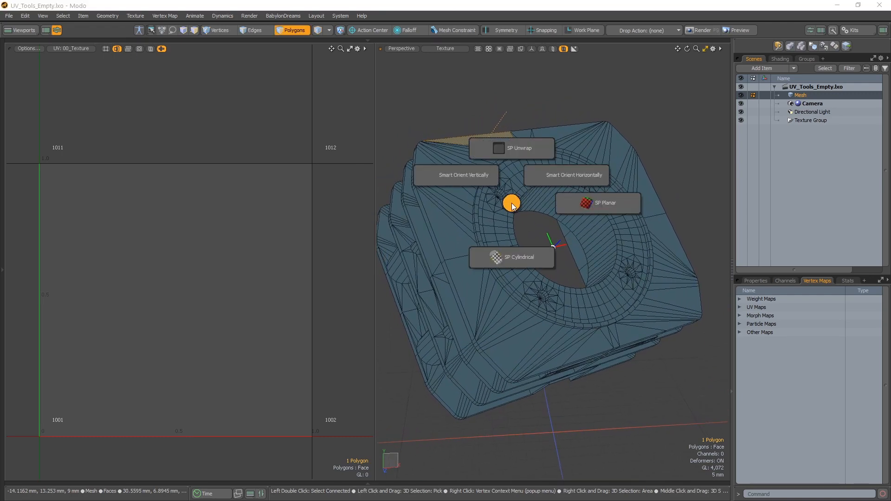
left_click(587, 206)
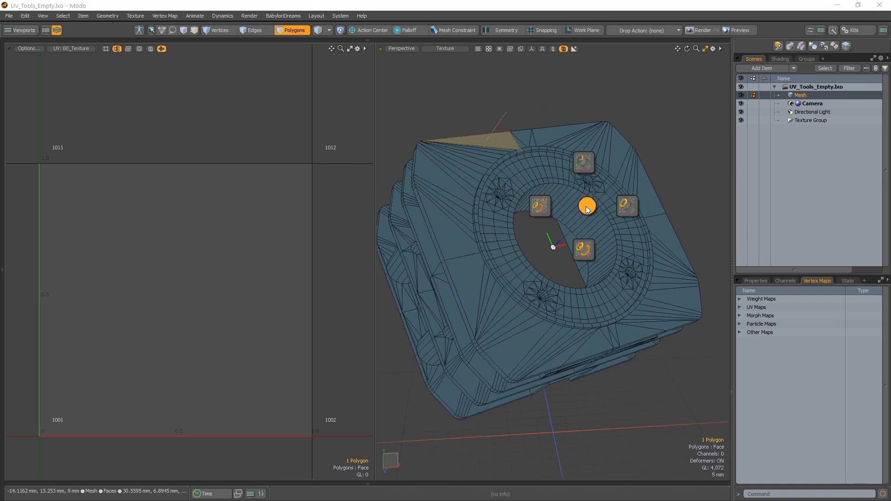
left_click(585, 249)
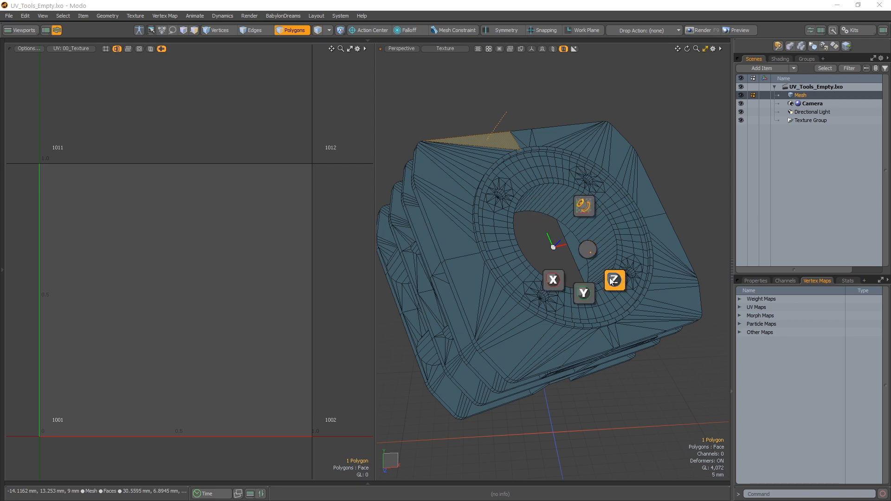
left_click(612, 280)
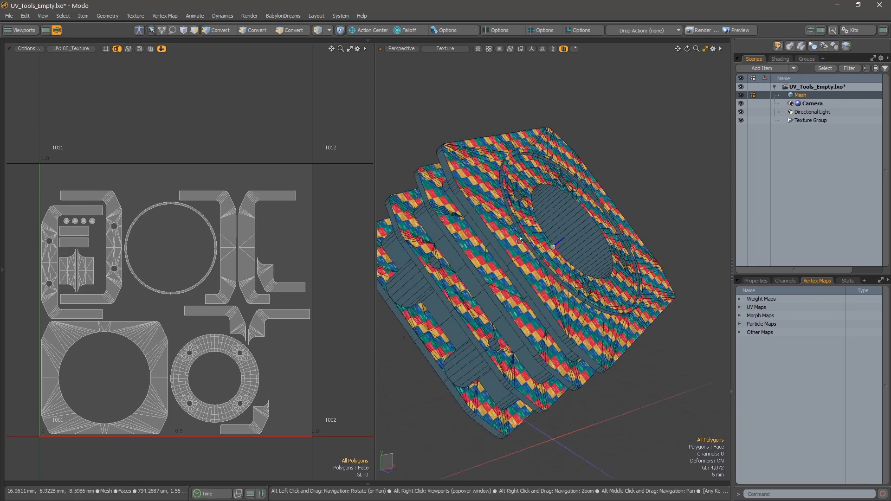
Select the upper rim polygon on the back of the mesh and unwrap with SP Planar along Z.
left_click_drag(595, 201, 565, 205, "alt+shift")
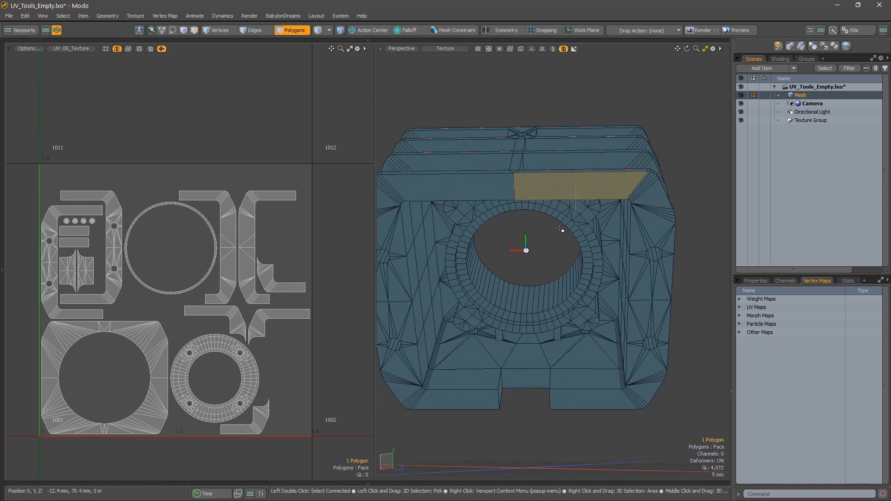
key("u")
left_click(645, 235)
left_click(648, 282)
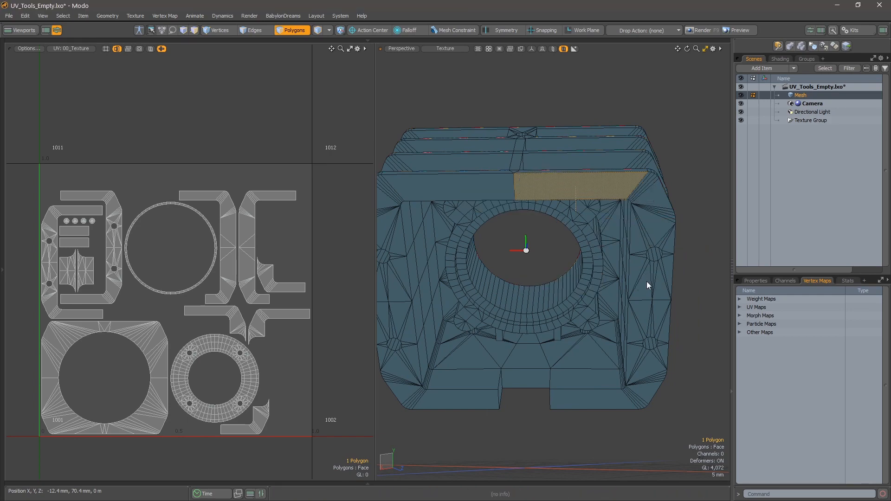
left_click(672, 313)
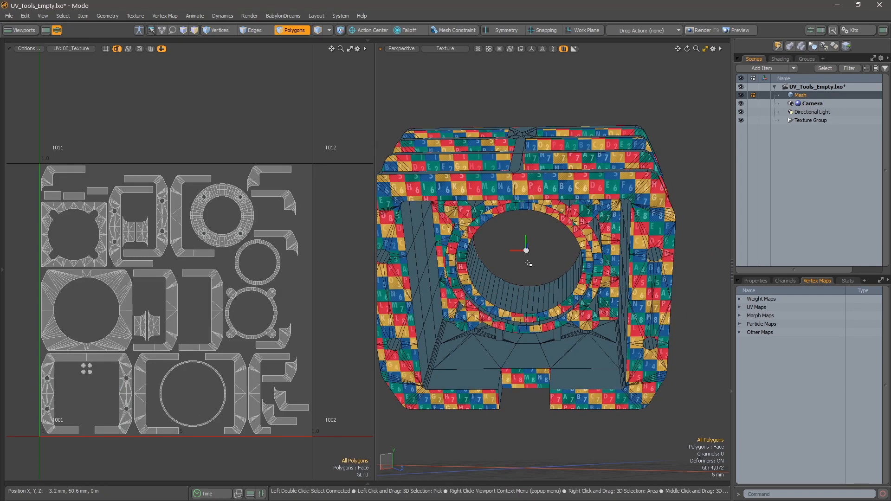
Select a narrow central strip polygon on the finned top side and unwrap with SP Planar along Y.
left_click_drag(627, 288, 576, 306, "alt")
key("3")
left_click(575, 306)
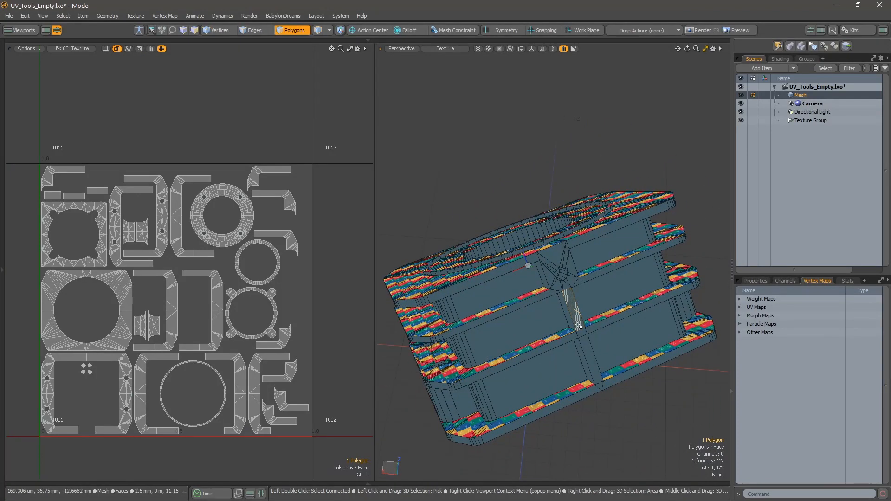
key("ctrl+u")
left_click(649, 330)
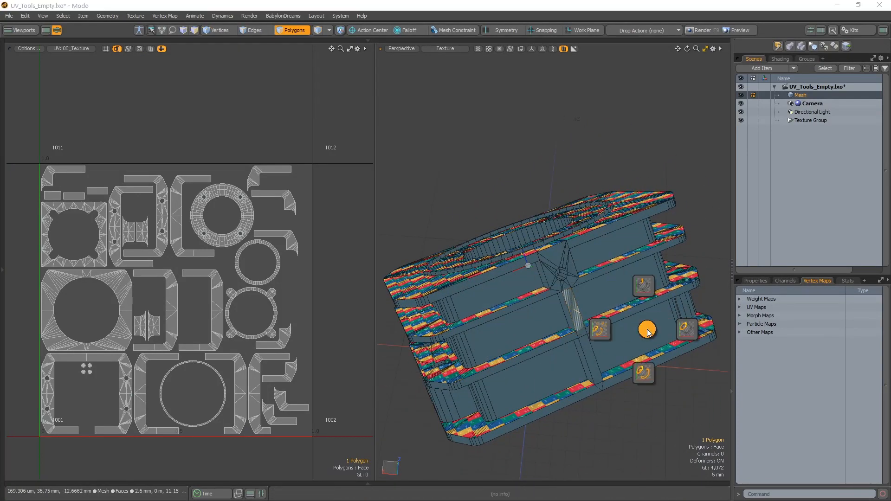
left_click(688, 330)
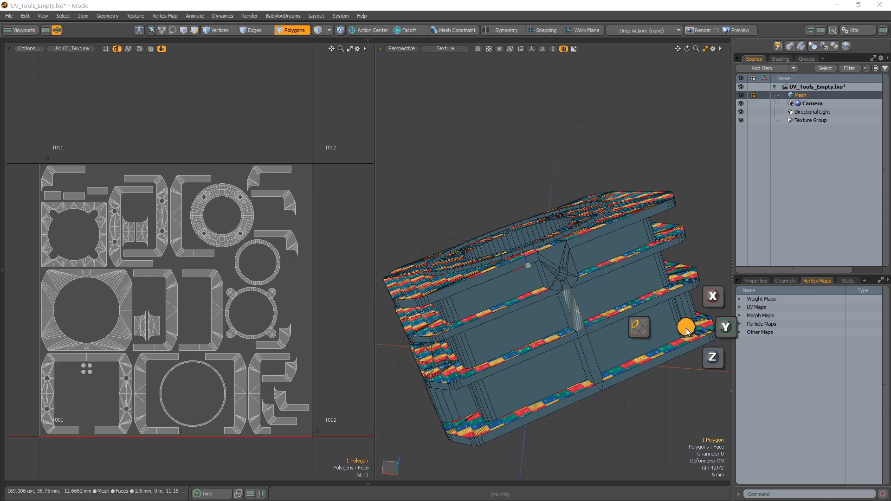
left_click(726, 328)
Select the central polygons between the upper fins on the mesh's notched underside and unwrap with SP Planar along Y.
left_click_drag(715, 242, 691, 140, "alt")
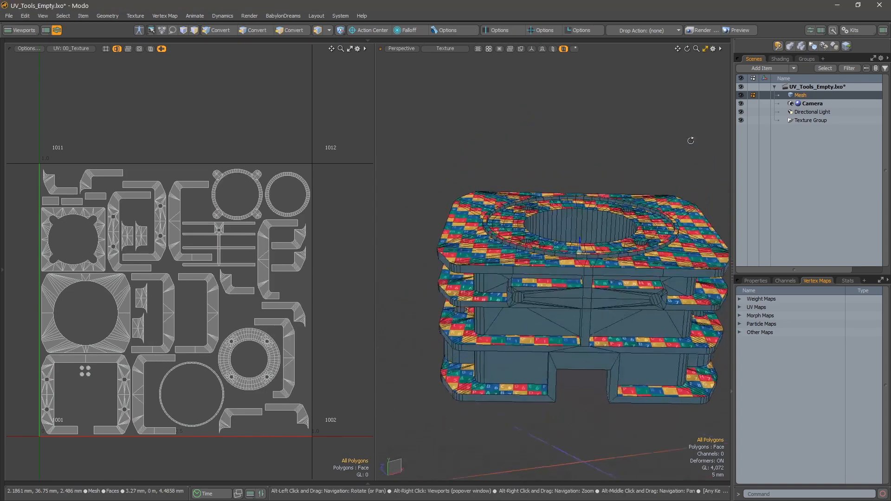
scroll(601, 286, "up", 3)
left_click(579, 313)
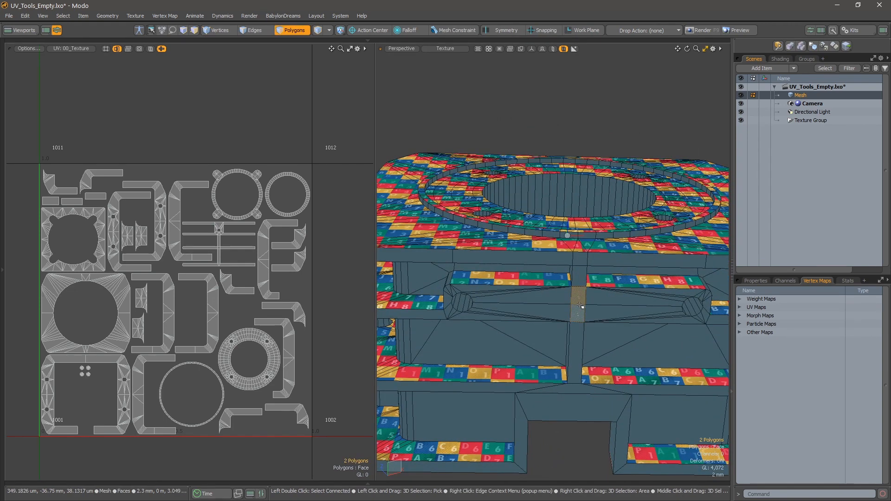
key("u")
left_click(667, 308)
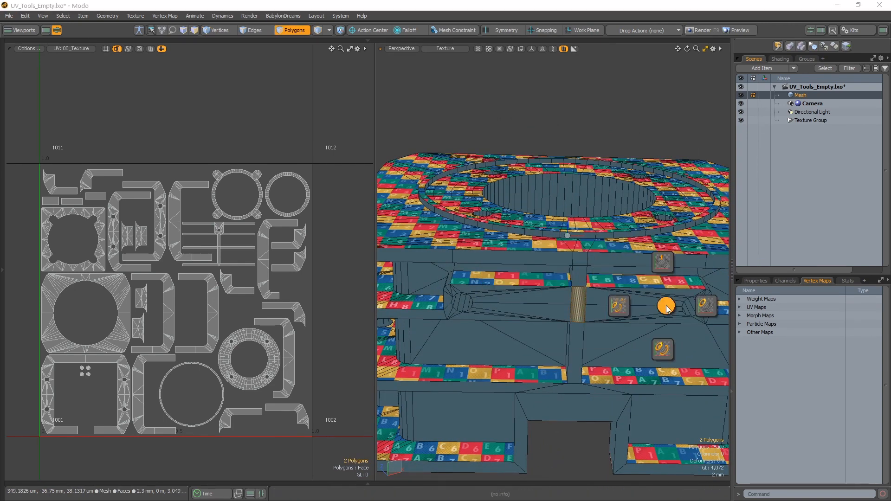
left_click(705, 307)
left_click(742, 307)
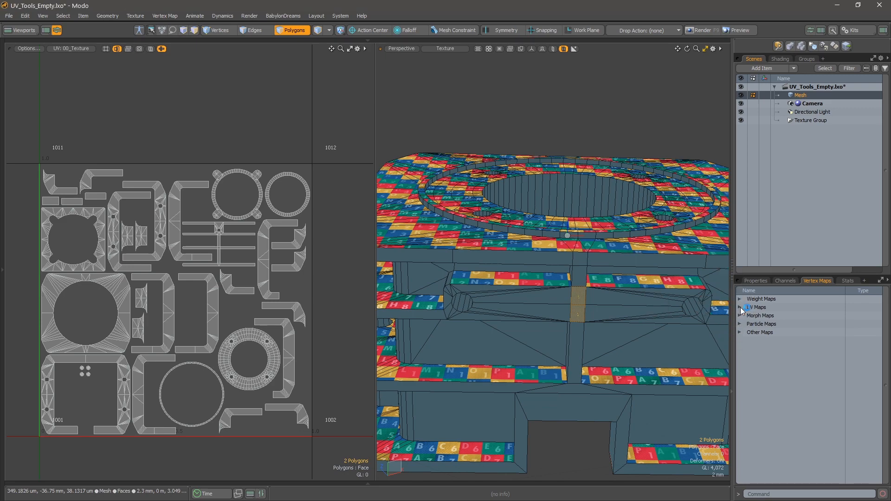
Examine the checker texture on the mesh and the packed islands in the UV layout.
scroll(547, 311, "down", 4)
left_click_drag(534, 308, 582, 352, "alt")
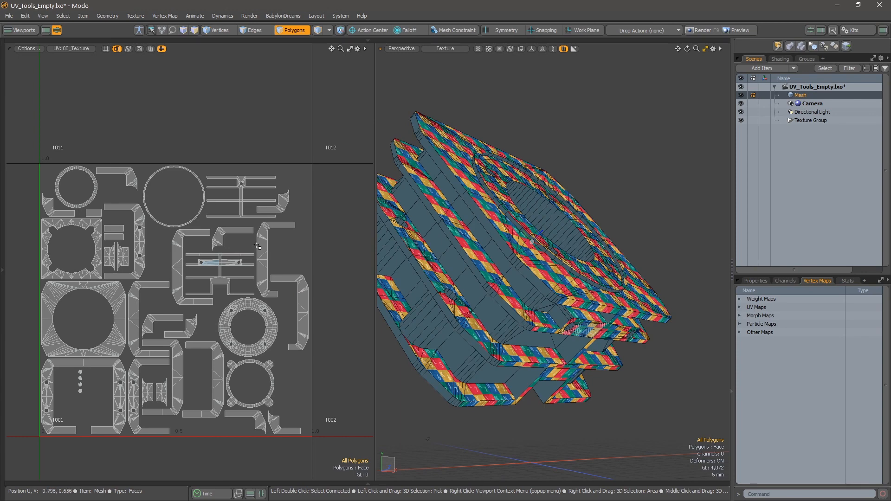
scroll(96, 312, "up", 5, "alt")
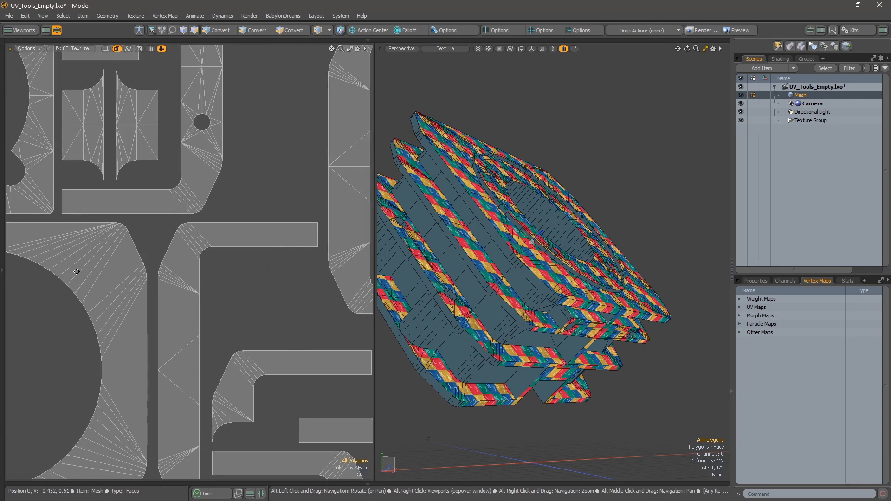
scroll(163, 259, "up", 3, "alt")
left_click_drag(58, 216, 191, 247, "alt")
scroll(191, 248, "up", 3, "alt")
scroll(191, 247, "down", 12, "alt")
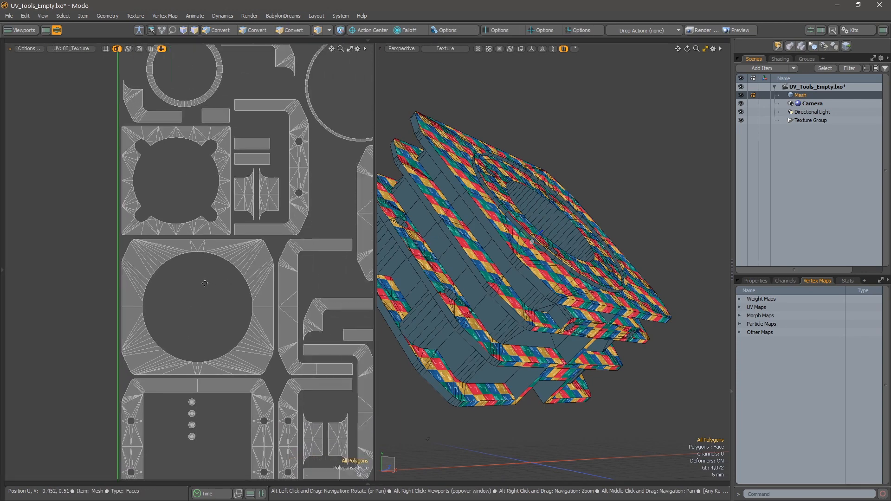
scroll(165, 259, "down", 1, "alt")
left_click_drag(164, 259, 200, 263, "alt")
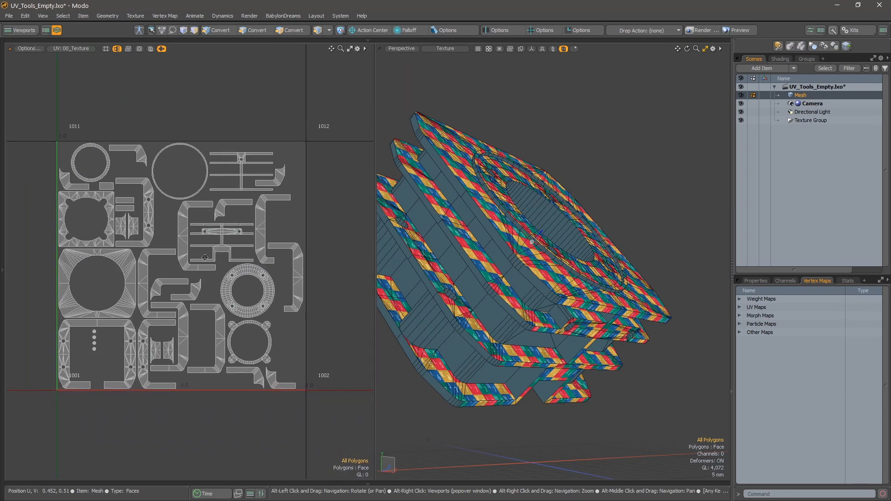
Select the flat wall polygons between the fins on both sides of the notch on the mesh's underside.
left_click_drag(680, 297, 615, 318, "alt")
scroll(616, 318, "up", 3, "alt")
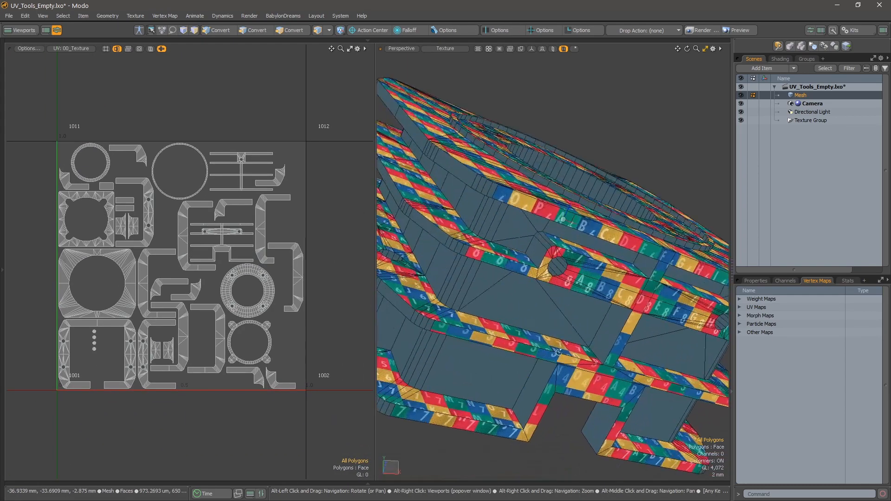
left_click(612, 332)
left_click(537, 388, "shift")
left_click_drag(599, 372, 669, 325, "alt")
left_click(649, 281, "shift")
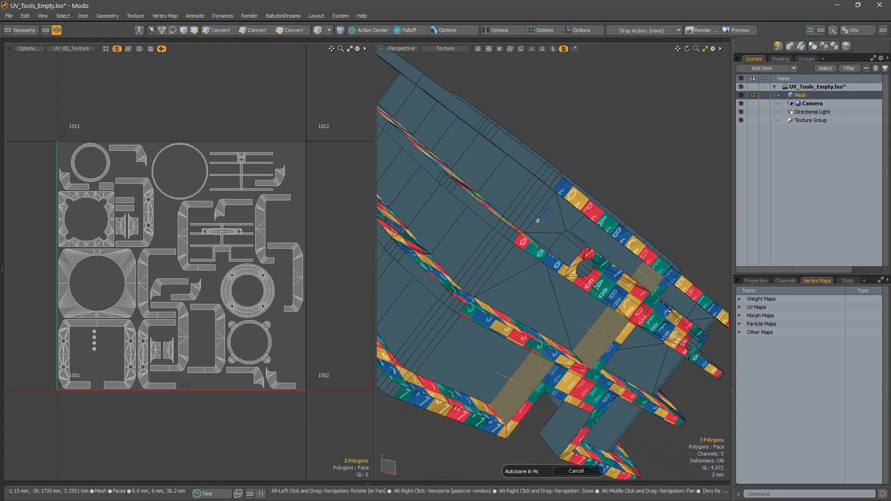
left_click_drag(649, 284, 543, 322, "alt")
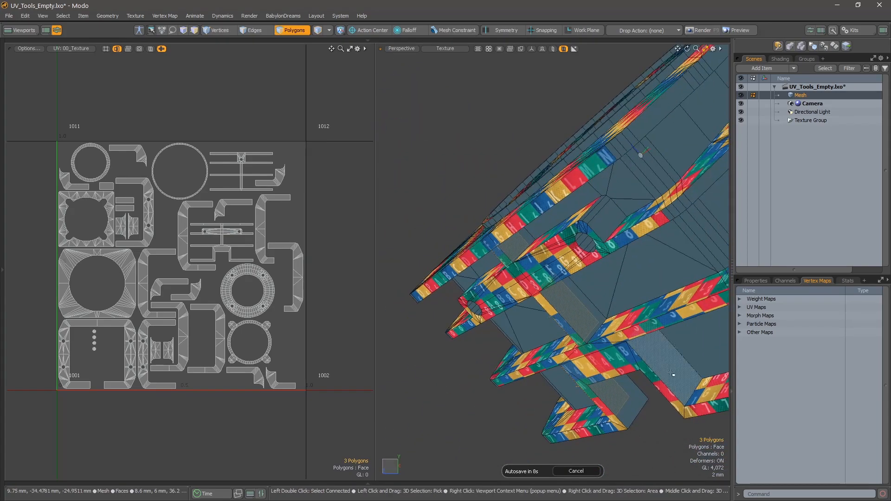
left_click(519, 247, "shift")
mouse_move(519, 246)
left_mouse_down("alt")
mouse_move(642, 294)
mouse_move(495, 217)
mouse_move(537, 246)
mouse_move(514, 259)
left_mouse_up("alt")
scroll(642, 294, "down", 3, "alt")
scroll(513, 259, "up", 2, "alt")
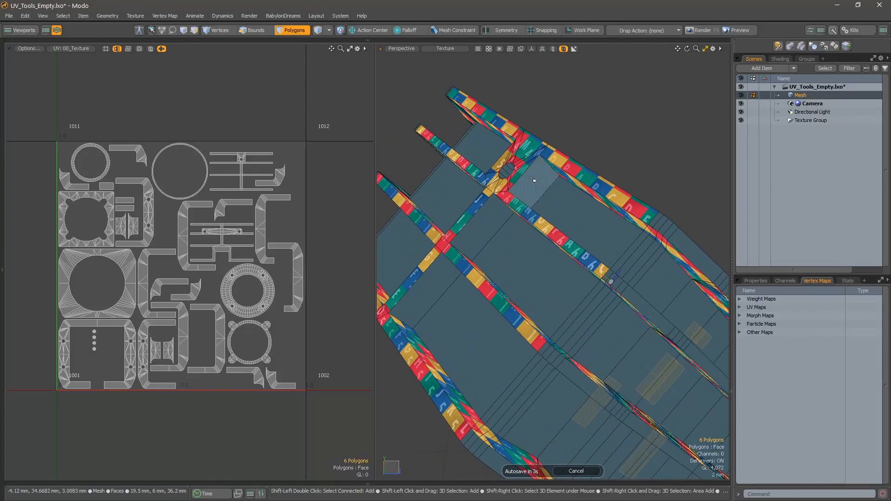
Add the wall polygons between the fins beside the central rib on the opposite side and unwrap the selection with SP Planar along X.
left_click(533, 180, "shift")
left_click(493, 218, "shift")
left_click(442, 279, "shift")
left_click_drag(442, 279, 557, 290, "alt")
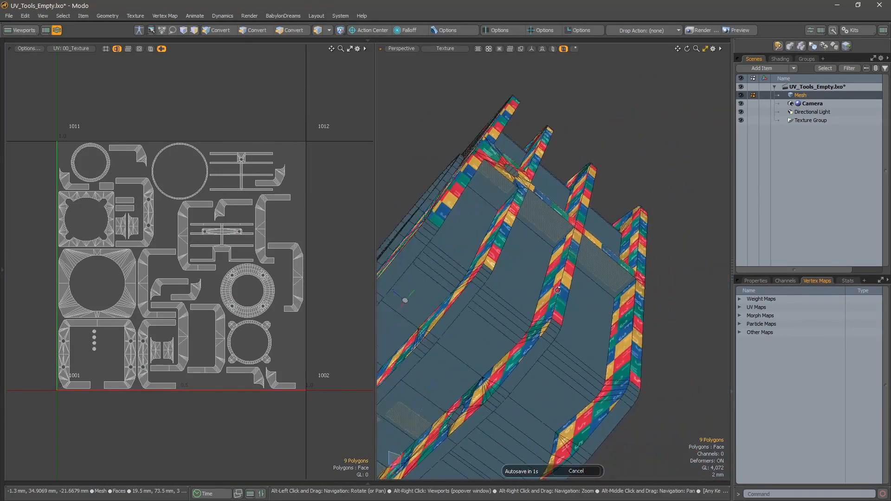
left_click(539, 217, "shift")
left_click(583, 246, "shift")
mouse_move(583, 246)
left_mouse_down("alt")
mouse_move(548, 274)
mouse_move(535, 301)
mouse_move(640, 302)
mouse_move(559, 247)
mouse_move(573, 243)
left_mouse_up("alt")
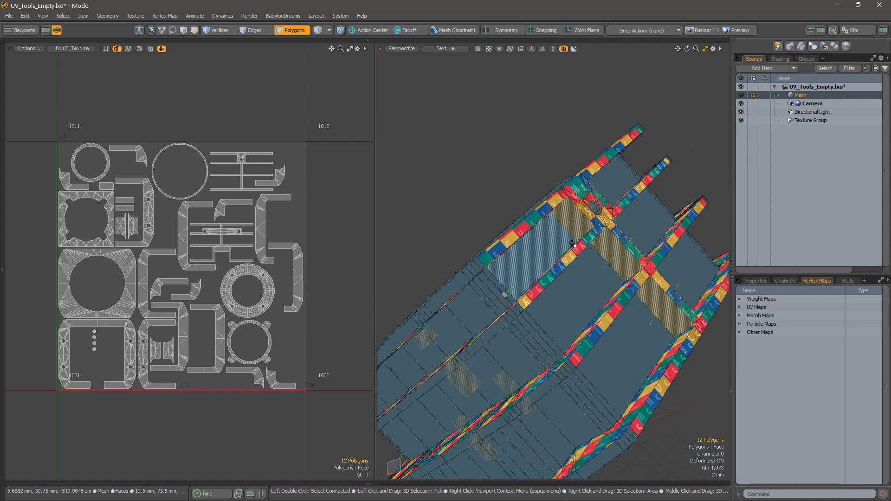
key("ctrl+u")
left_click(630, 248)
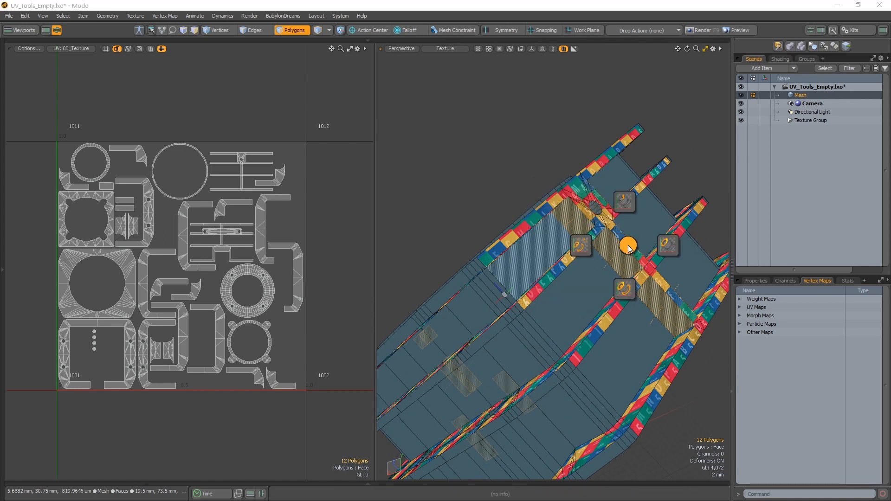
left_click(627, 210)
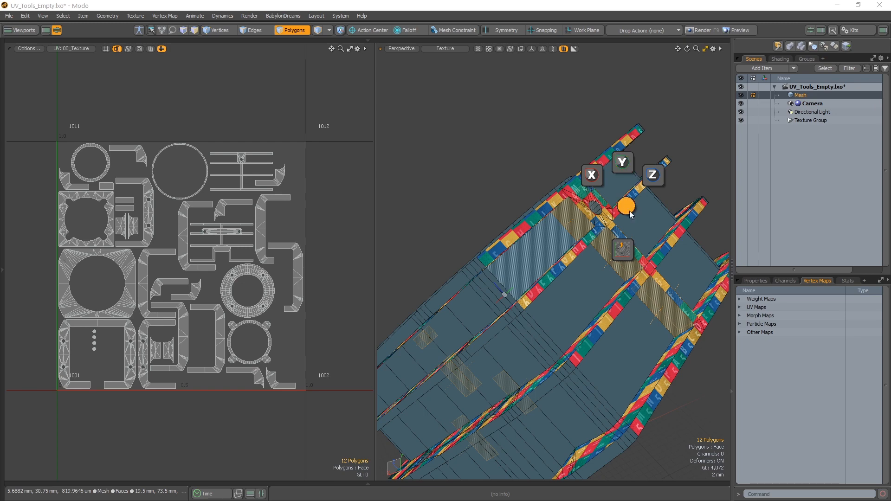
left_click(596, 180)
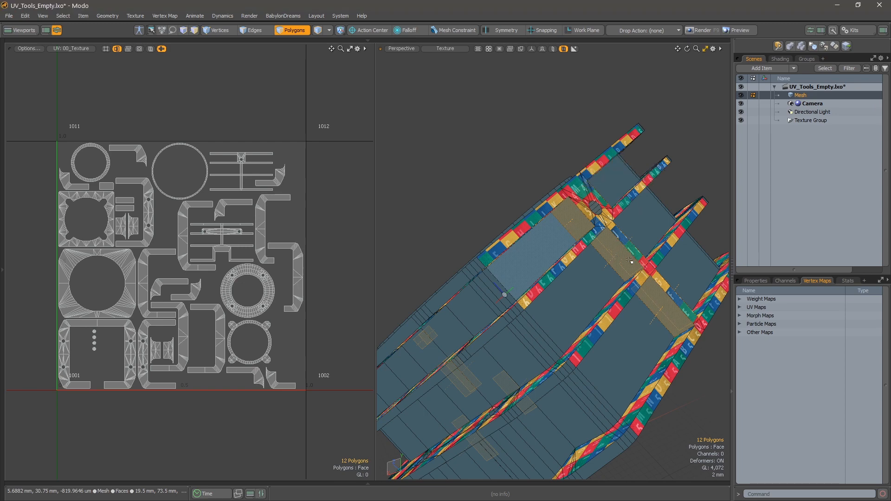
Select the recessed wall polygons between the fins at the mesh's corners and unwrap them with SPU - Rectangle.
right_click_drag(646, 255, 592, 278, "alt")
left_click_drag(592, 279, 556, 325, "alt")
right_click_drag(555, 325, 608, 335, "alt")
left_click_drag(606, 344, 603, 349)
mouse_move(603, 350)
left_mouse_down("alt")
mouse_move(644, 310)
mouse_move(629, 347)
mouse_move(622, 281)
mouse_move(584, 332)
mouse_move(542, 363)
left_mouse_up("alt")
mouse_move(543, 362)
left_mouse_down("alt")
mouse_move(586, 298)
mouse_move(600, 299)
mouse_move(545, 336)
mouse_move(533, 332)
mouse_move(575, 339)
mouse_move(543, 316)
mouse_move(619, 366)
mouse_move(590, 349)
mouse_move(519, 246)
mouse_move(515, 253)
mouse_move(494, 227)
left_mouse_up("alt")
mouse_move(492, 224)
left_mouse_down("alt")
mouse_move(488, 216)
mouse_move(535, 266)
left_mouse_up("alt")
mouse_move(538, 264)
left_mouse_down("shift")
mouse_move(499, 226)
mouse_move(529, 290)
mouse_move(576, 289)
left_mouse_up("shift")
scroll(499, 226, "down", 3)
key("ctrl+space")
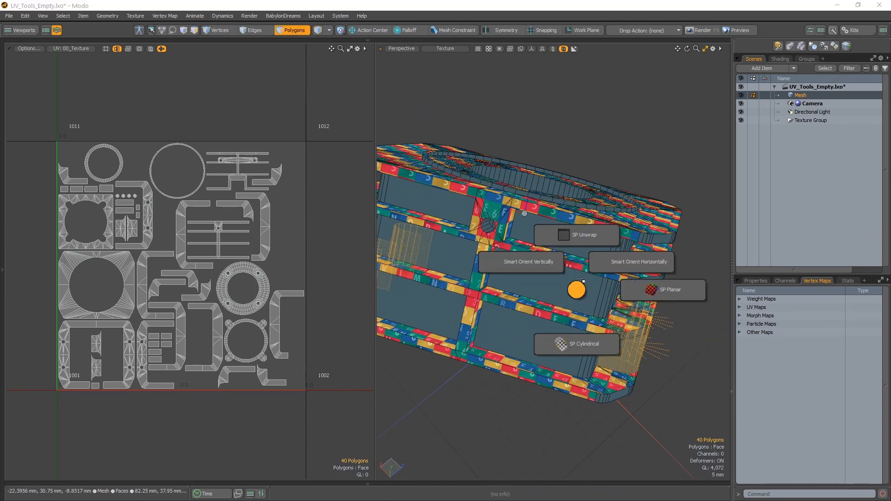
left_click(580, 241)
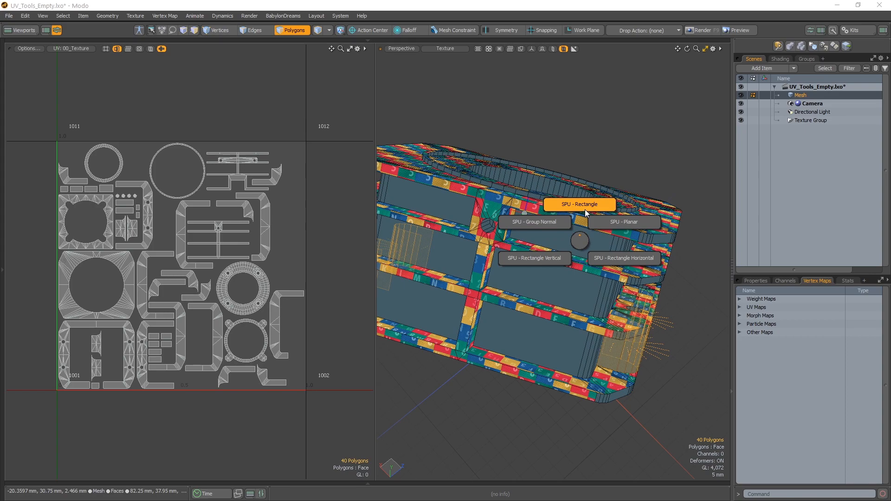
left_click(587, 213)
Select the inner wall of the central bore and the inner wall of its surrounding ring and unwrap them with SPU - Rectangle.
left_click_drag(624, 198, 537, 185, "alt")
scroll(533, 200, "up", 3)
scroll(532, 186, "up", 5)
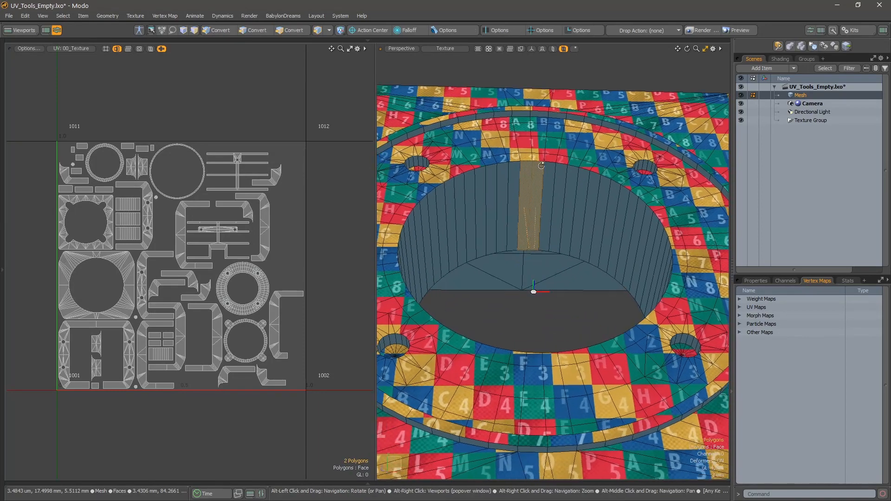
left_click(527, 104, "shift")
left_click_drag(534, 271, 548, 251, "alt")
scroll(509, 236, "down", 2)
key("F1")
left_click(545, 198)
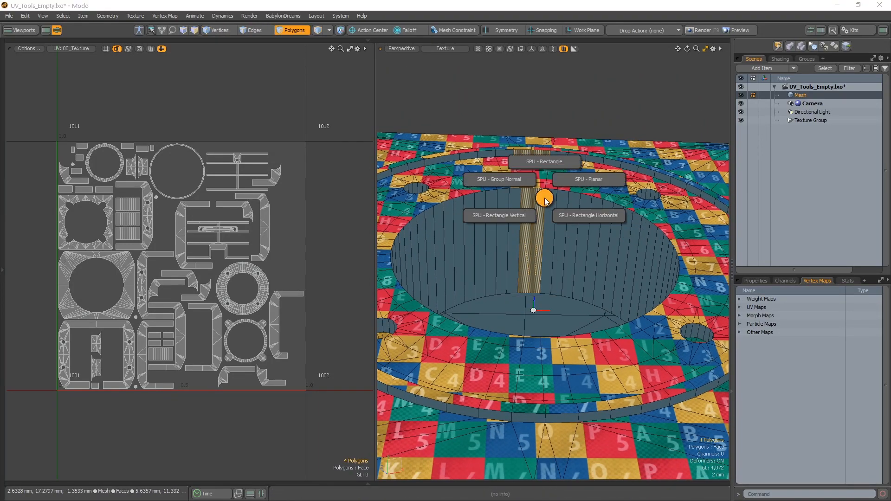
left_click(542, 164)
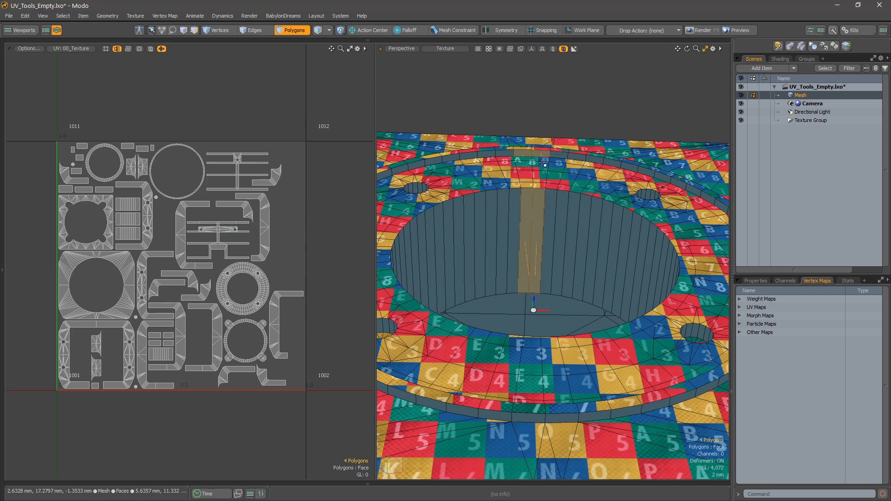
left_click(579, 143)
Select the outer wall of the circular ring around the bore and unwrap it with SPU - Rectangle.
left_click_drag(580, 146, 550, 260, "alt")
left_click(560, 343)
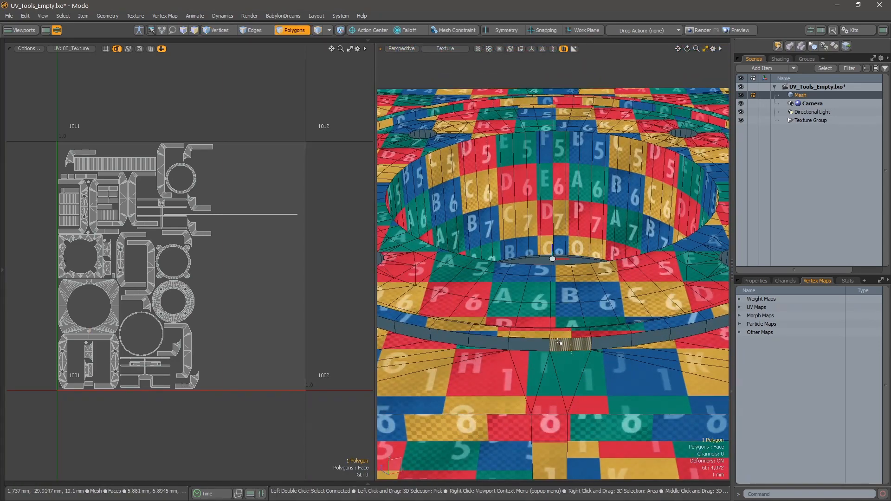
key("shift+u")
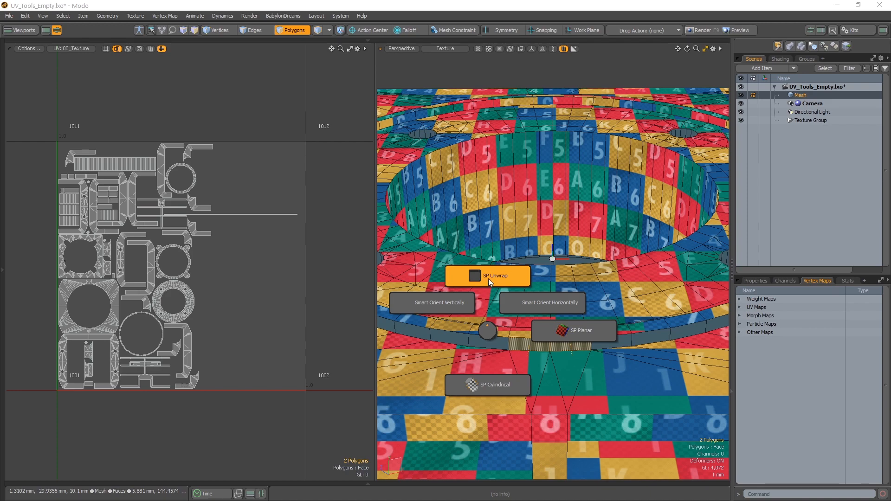
left_click(488, 279)
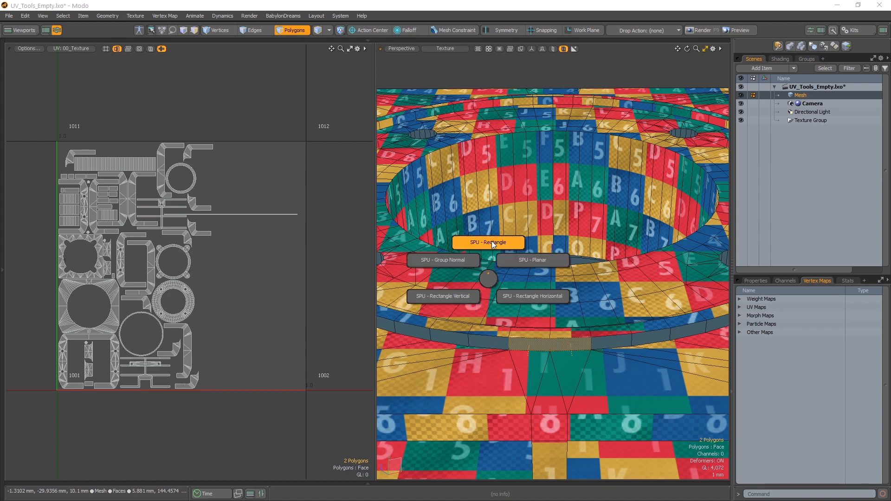
left_click(502, 224)
Select wall polygons inside the round side hole near the notch and the small bolt holes around the bore.
scroll(587, 297, "down", 5)
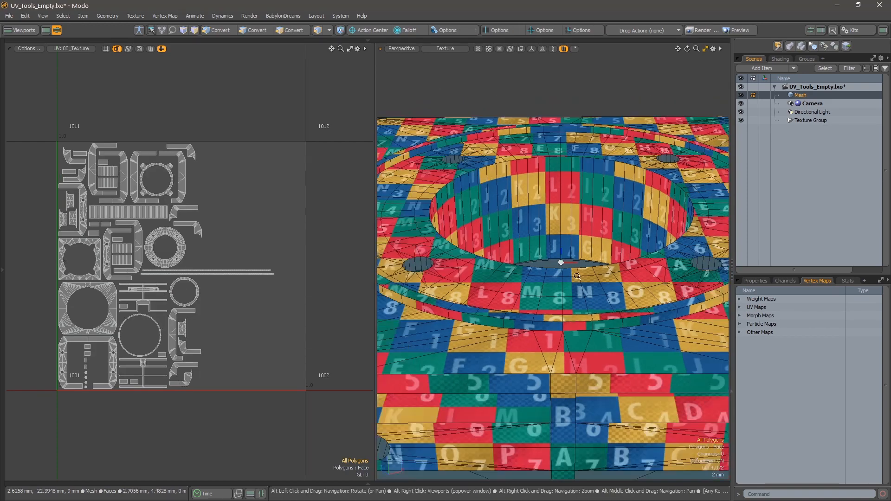
left_click_drag(587, 297, 584, 265, "alt")
scroll(535, 274, "up", 4)
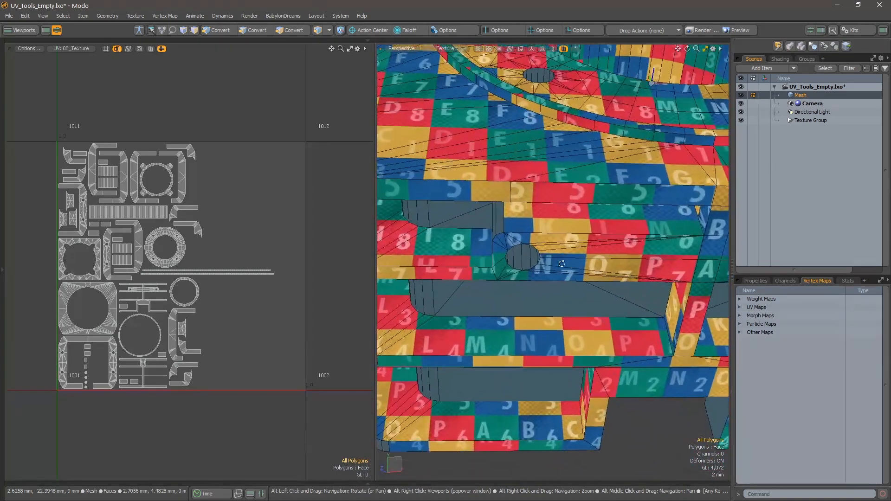
left_click_drag(529, 254, 519, 254)
middle_click_drag(650, 279, 458, 286, "alt")
left_click_drag(457, 286, 461, 239, "alt")
scroll(506, 277, "down", 4)
middle_click_drag(506, 276, 533, 349, "alt")
left_click_drag(532, 350, 538, 220, "alt")
scroll(603, 223, "up", 5)
middle_click_drag(539, 219, 588, 388, "alt")
left_click_drag(587, 388, 469, 419, "alt")
left_click(539, 215, "shift")
left_click_drag(584, 205, 548, 171, "alt")
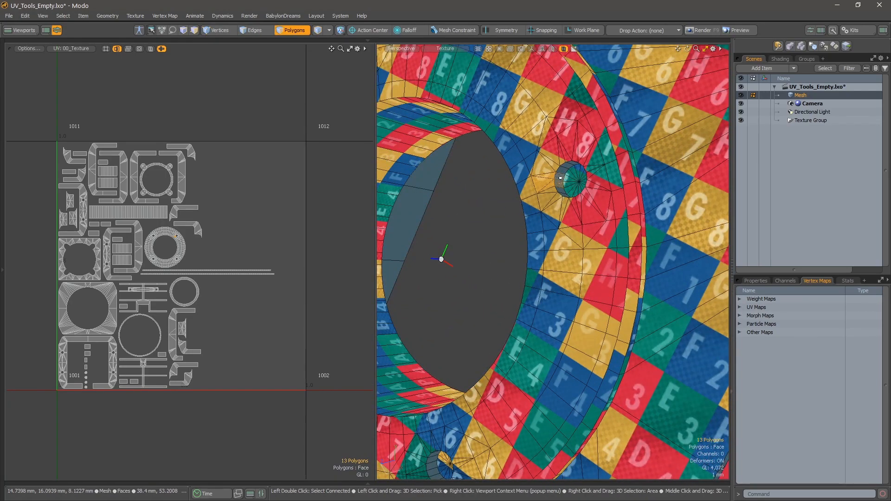
Add wall polygons inside the round holes of the flange on the mesh's open side to the selection.
mouse_move(574, 189)
left_mouse_down("alt")
mouse_move(566, 181)
mouse_move(576, 156)
mouse_move(587, 210)
mouse_move(568, 218)
mouse_move(622, 195)
mouse_move(593, 170)
mouse_move(590, 186)
left_mouse_up("alt")
scroll(567, 223, "down", 10)
scroll(597, 306, "up", 6)
left_click_drag(597, 309, 647, 368, "alt")
scroll(647, 368, "up", 4)
middle_click_drag(646, 369, 597, 244, "alt")
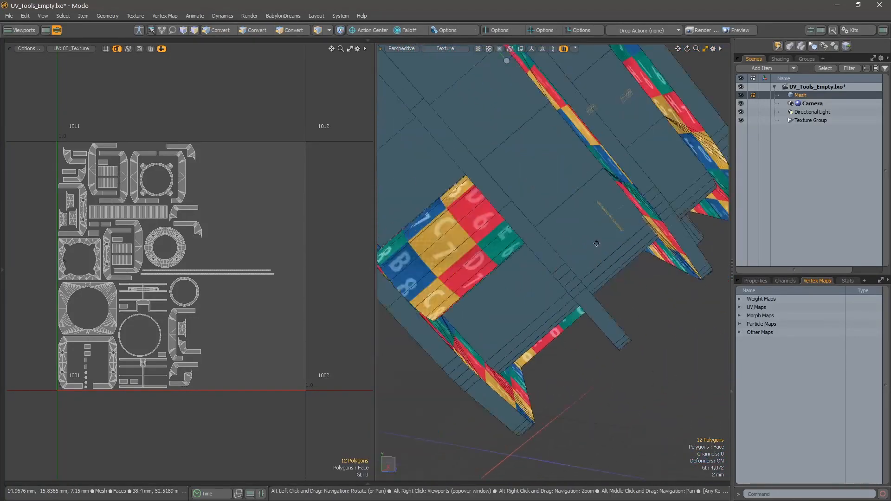
left_click_drag(597, 244, 650, 209, "alt")
middle_click_drag(650, 209, 525, 288, "alt")
mouse_move(524, 288)
left_mouse_down("alt")
mouse_move(502, 283)
mouse_move(522, 295)
left_mouse_up("alt")
right_click_drag(522, 295, 539, 297, "alt")
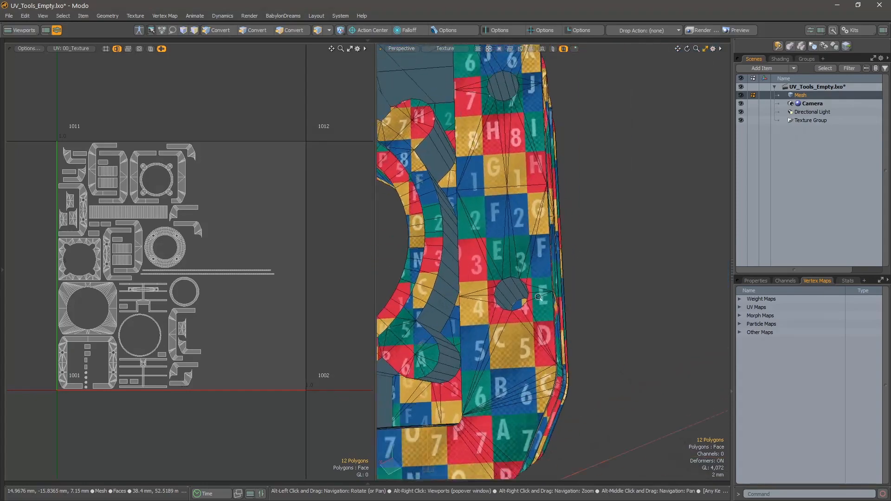
left_click_drag(538, 297, 494, 318, "alt")
left_click(493, 319, "shift")
Add the walls of the remaining flange holes and unwrap all selected hole walls with SPU - Rectangle.
left_click_drag(490, 169, 524, 338, "alt")
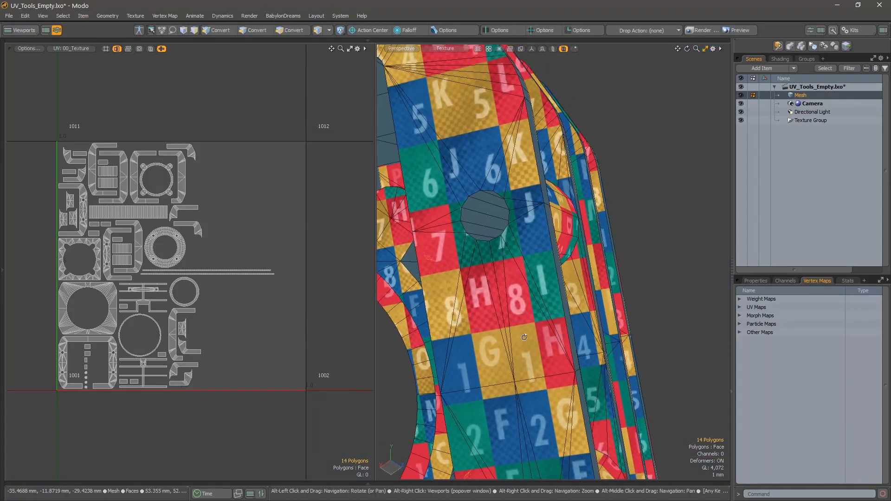
right_click_drag(483, 237, 494, 294, "alt")
left_click_drag(493, 294, 524, 242, "alt")
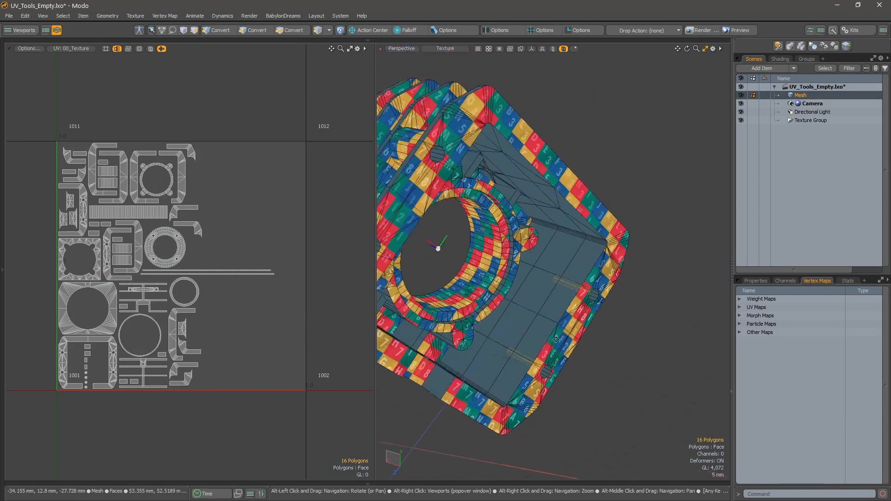
right_click_drag(525, 241, 562, 250, "alt")
left_click_drag(562, 251, 557, 240, "alt")
left_click(568, 245, "shift")
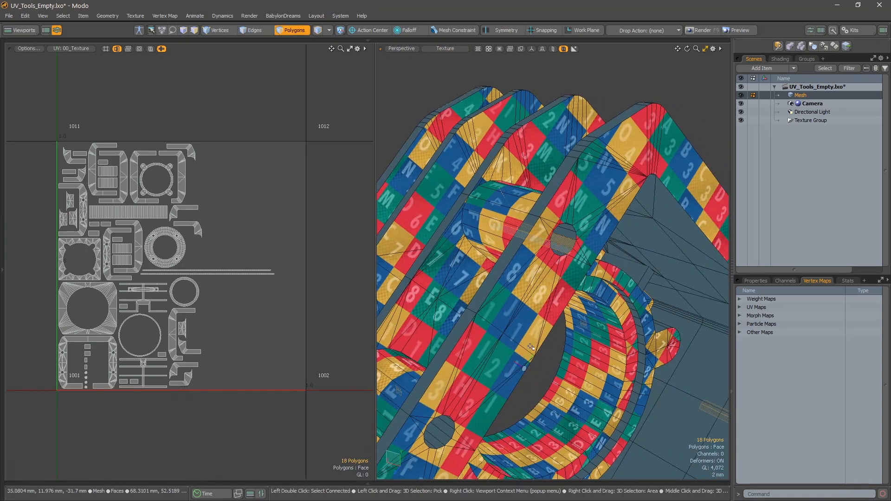
left_click_drag(532, 347, 523, 262, "alt+shift")
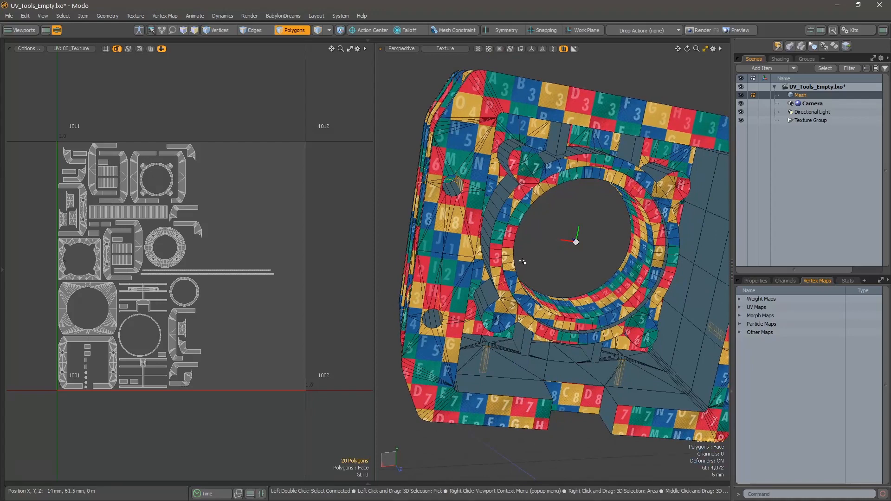
key("ctrl+space")
left_click(524, 207)
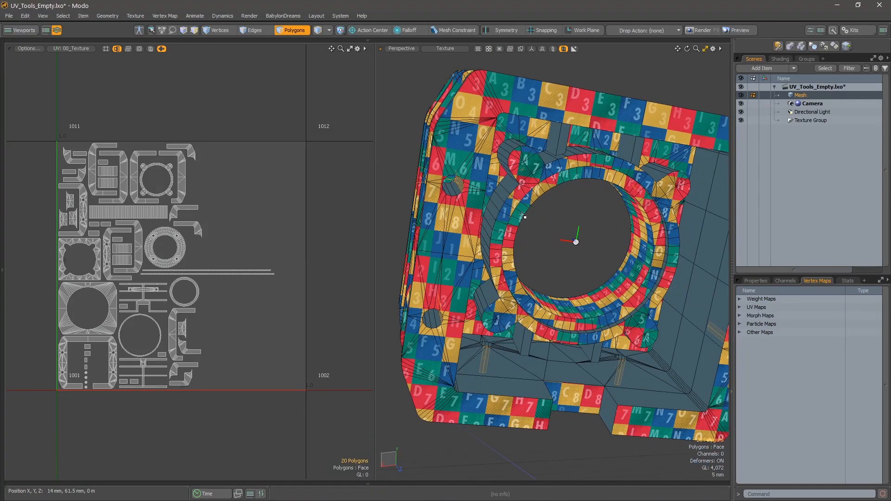
left_click(527, 184)
Select the gridded inner side panel next to the bore on the mesh's open side.
left_click_drag(605, 241, 553, 260, "alt")
scroll(515, 297, "up", 3)
middle_click_drag(513, 302, 546, 275, "alt")
left_click_drag(546, 275, 499, 253, "alt")
middle_click_drag(499, 253, 594, 269, "alt")
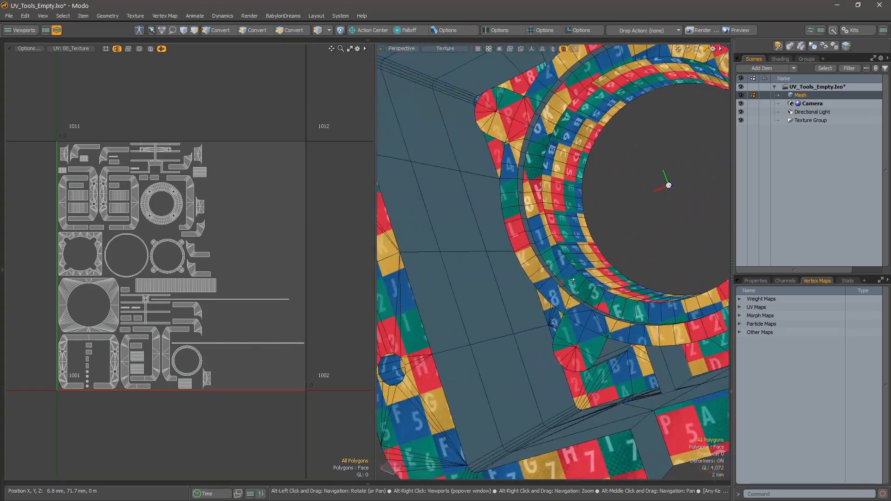
mouse_move(538, 357)
left_mouse_down()
mouse_move(464, 342)
mouse_move(520, 260)
mouse_move(422, 231)
mouse_move(457, 147)
left_mouse_up()
left_click_drag(388, 138, 642, 225, "alt")
Add the opposite gridded inner side panel to the selection and unwrap both with SP Planar along X.
scroll(638, 220, "down", 1)
mouse_move(625, 151)
left_mouse_down("shift")
mouse_move(680, 165)
mouse_move(628, 195)
left_mouse_up("shift")
mouse_move(602, 268)
left_mouse_down("shift")
mouse_move(628, 330)
mouse_move(580, 338)
left_mouse_up("shift")
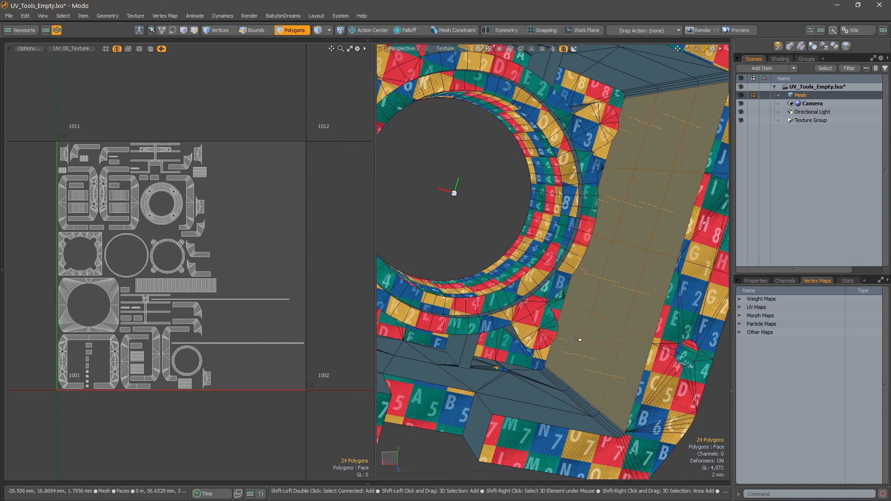
left_click_drag(627, 286, 603, 318, "alt+shift")
key("ctrl+space")
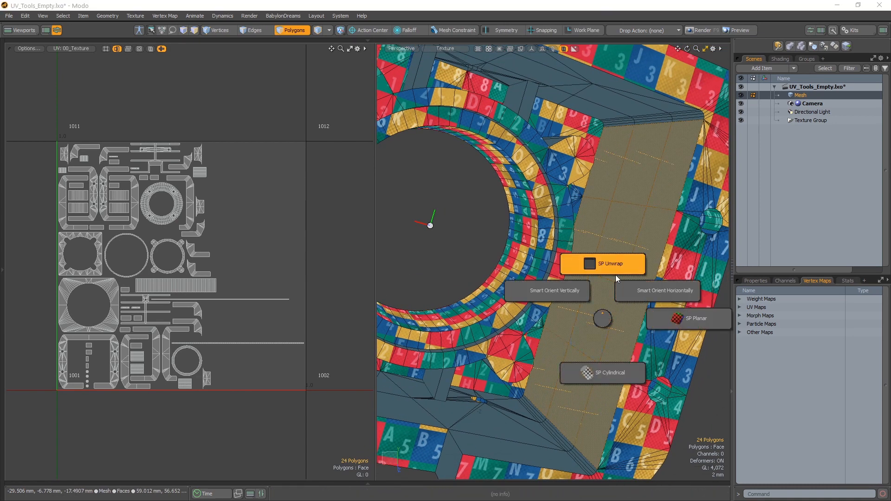
left_click(698, 324)
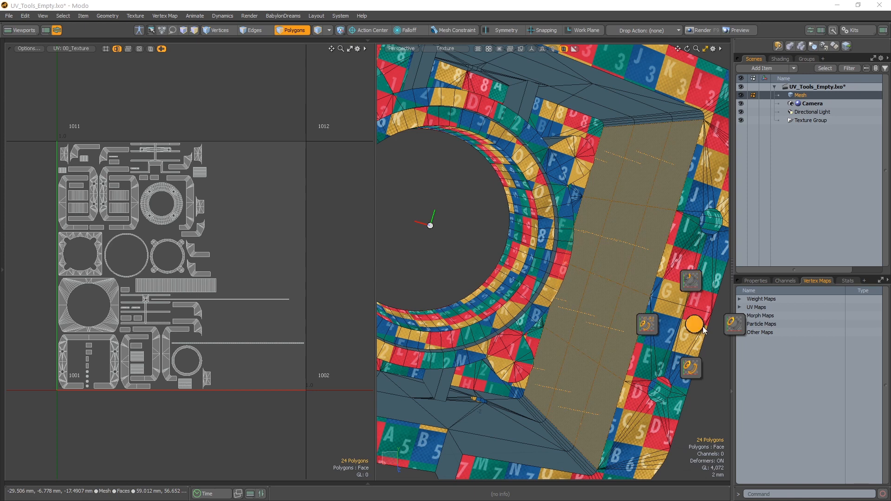
left_click(692, 286)
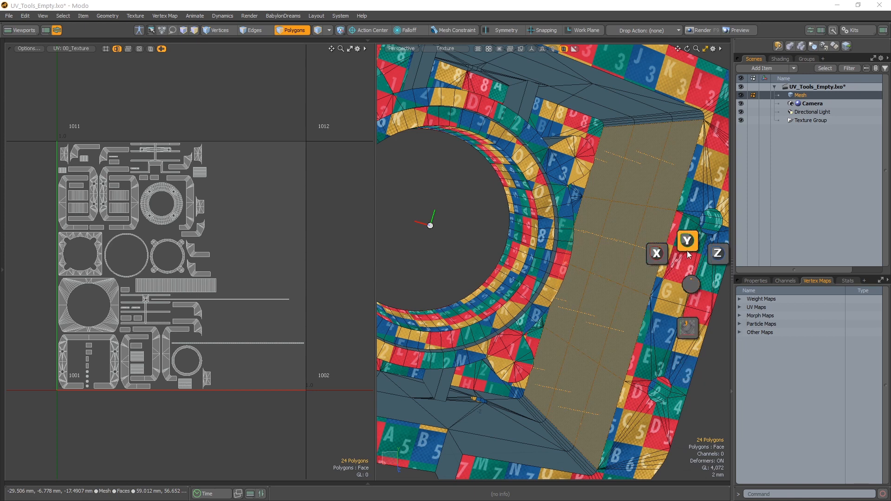
left_click(663, 258)
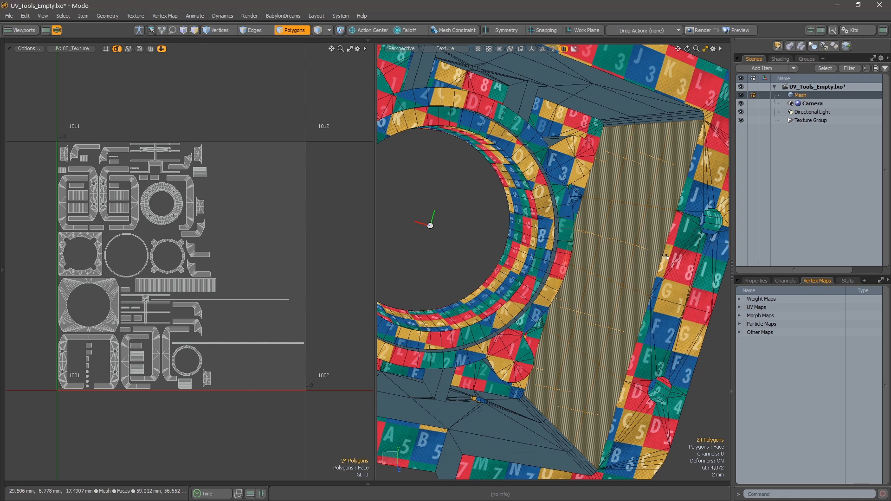
Select the side polygons of the four small ribs around the bore and unwrap them with SPU - Rectangle.
left_click_drag(593, 312, 638, 297, "alt")
left_click(611, 314)
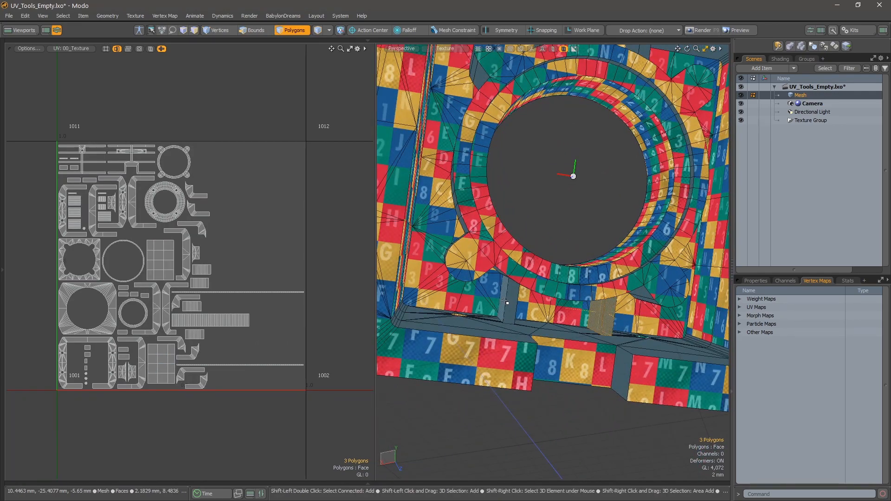
left_click_drag(507, 303, 504, 171, "alt")
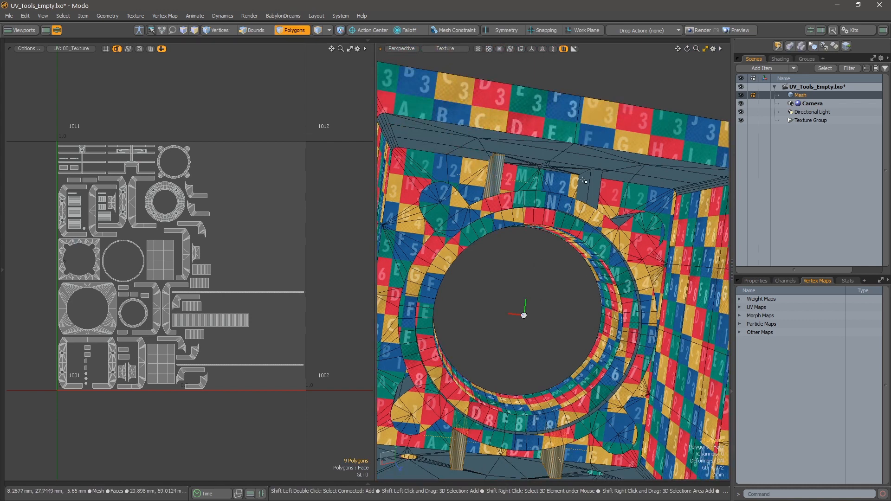
left_click_drag(592, 183, 582, 186, "shift")
key("u")
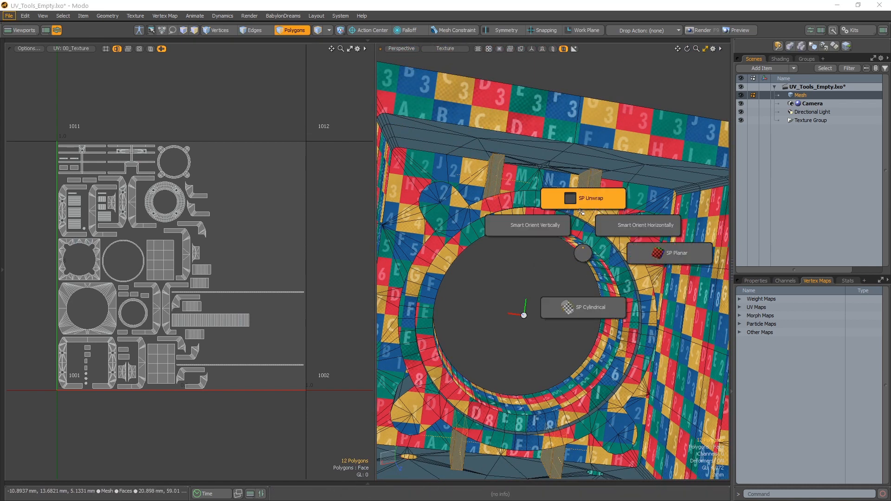
left_click(583, 208)
left_click(579, 177)
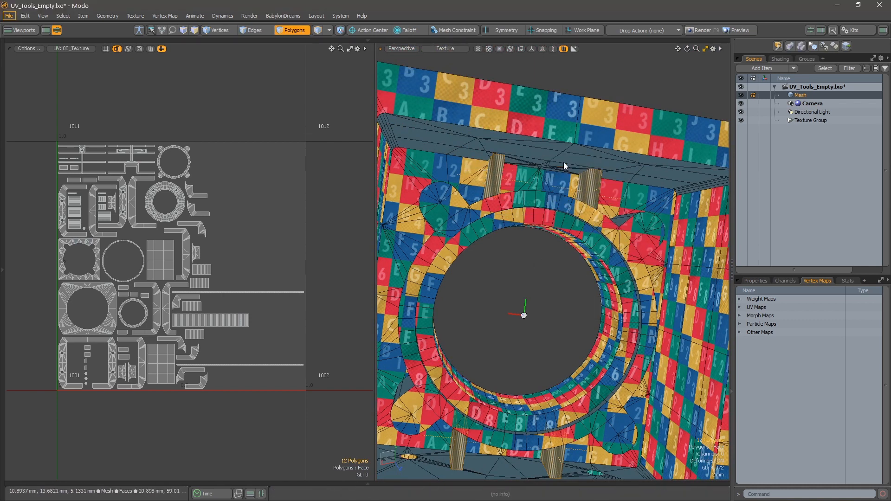
Select two adjacent polygons of the narrow band ringing the bore and unwrap the loop with SPU - Auto Loop / Rectangle.
left_click_drag(600, 238, 571, 193, "alt")
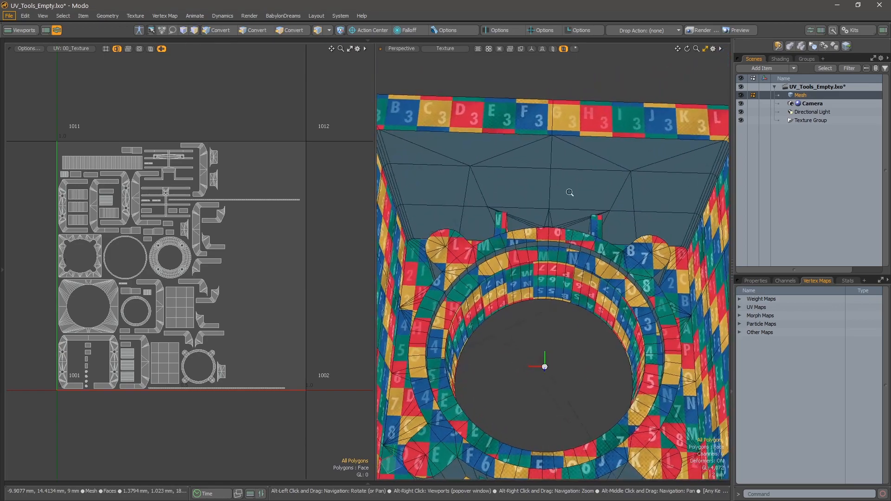
scroll(571, 194, "down", 3)
middle_click_drag(594, 277, 603, 240, "alt")
left_click_drag(603, 241, 570, 222, "alt")
scroll(570, 223, "up", 3)
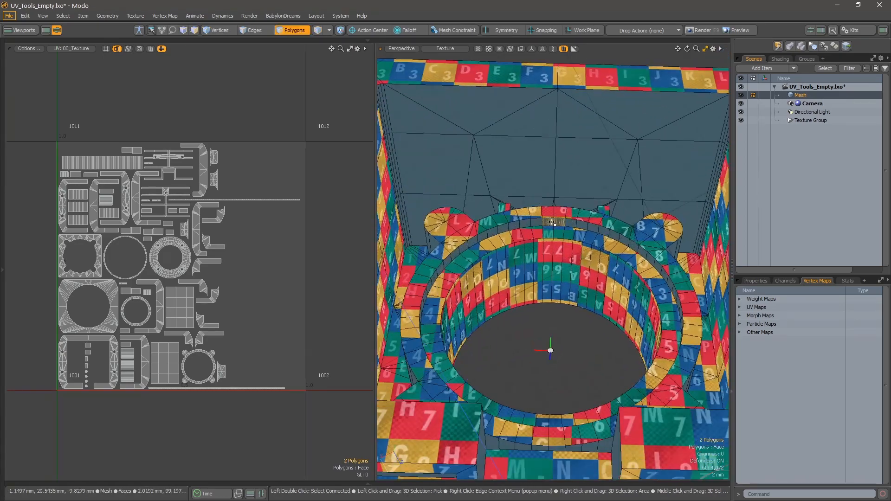
key("ctrl+alt+u")
left_click(552, 181)
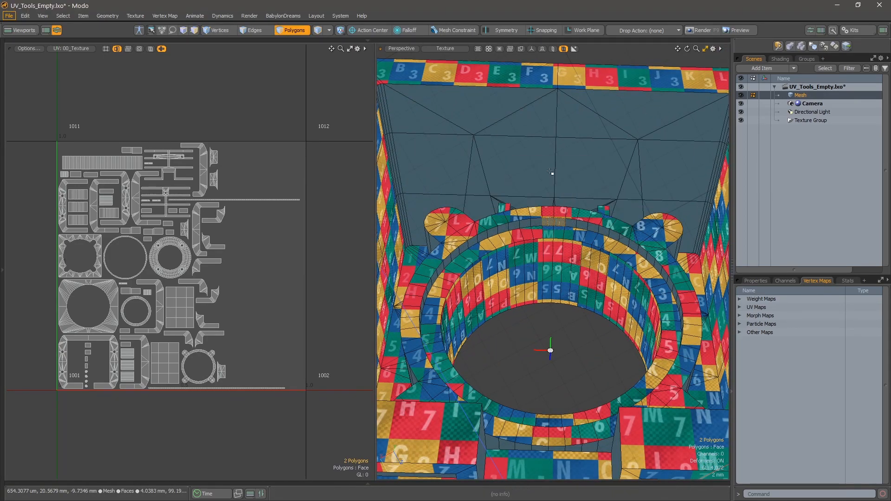
left_click(596, 121)
Select the unmapped wall polygons around the first rounded corner boss beside the bore.
left_click_drag(597, 139, 574, 248, "alt")
scroll(599, 279, "up", 4)
left_click_drag(585, 178, 539, 170)
left_click_drag(539, 170, 531, 168, "alt")
left_click_drag(494, 198, 482, 231, "alt")
left_click_drag(482, 231, 482, 241, "shift")
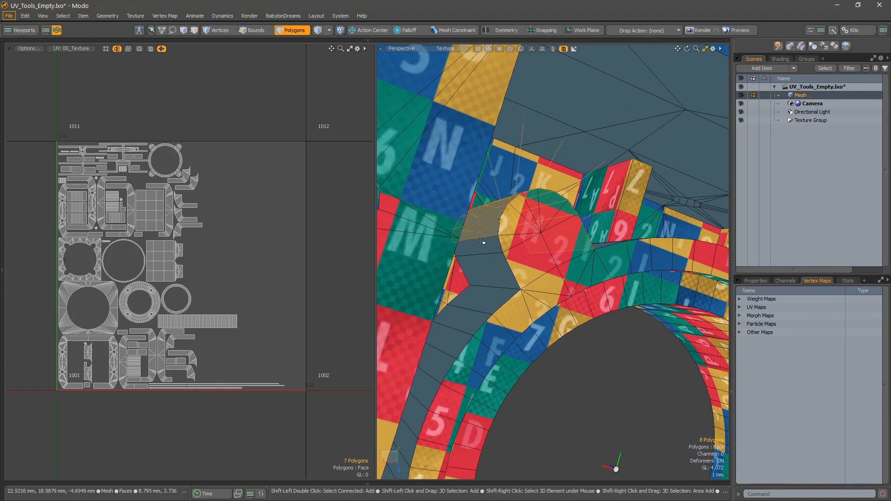
Add the wall polygons around the other three rounded corner bosses to the selection.
left_click_drag(499, 360, 463, 266, "alt")
left_click(512, 293, "shift")
left_click_drag(434, 208, 442, 180, "alt")
left_click_drag(461, 145, 593, 290, "alt")
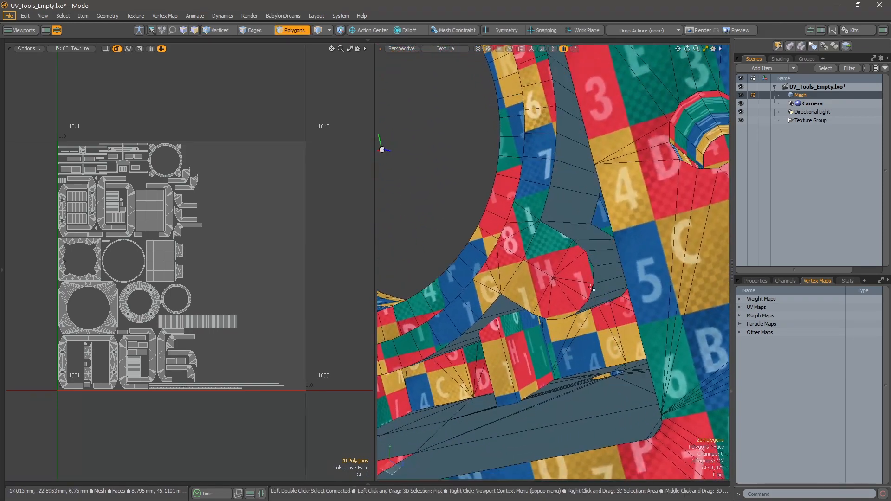
left_click_drag(564, 333, 590, 329, "alt")
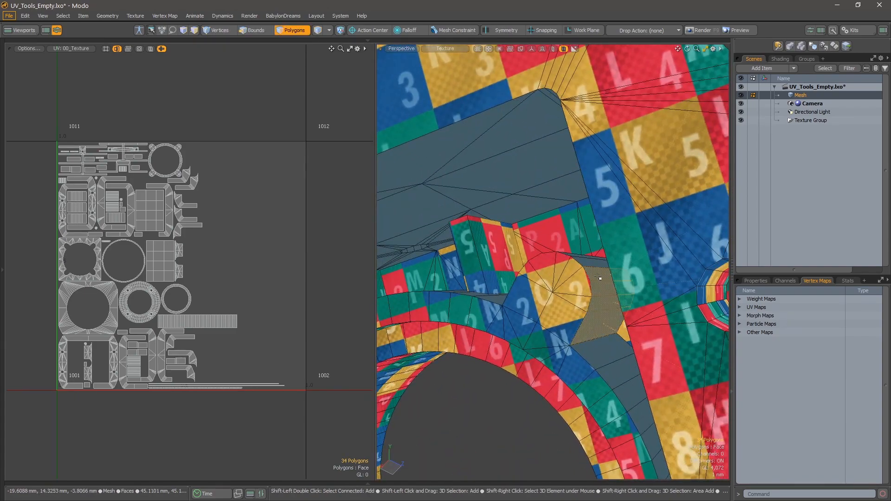
left_click_drag(599, 278, 560, 243, "alt")
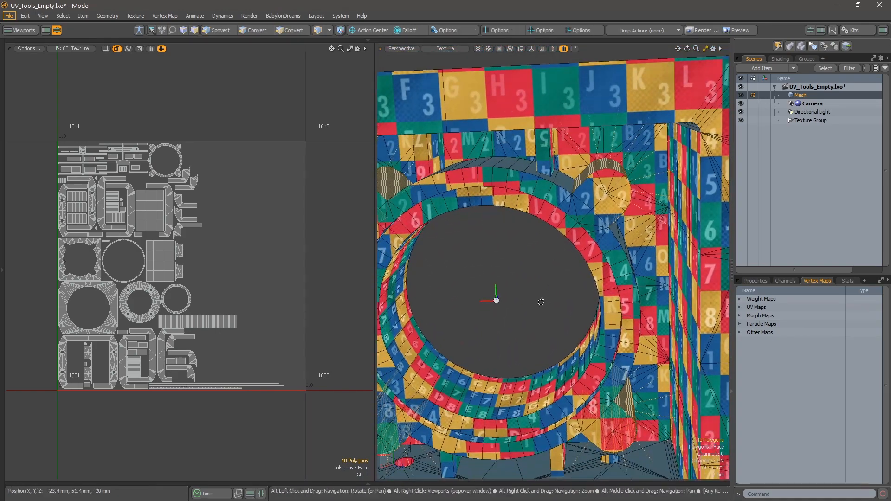
Unwrap the selected walls of the four corner bosses with SPU - Rectangle.
middle_click_drag(541, 302, 584, 200, "alt")
right_click_drag(585, 200, 566, 248, "alt")
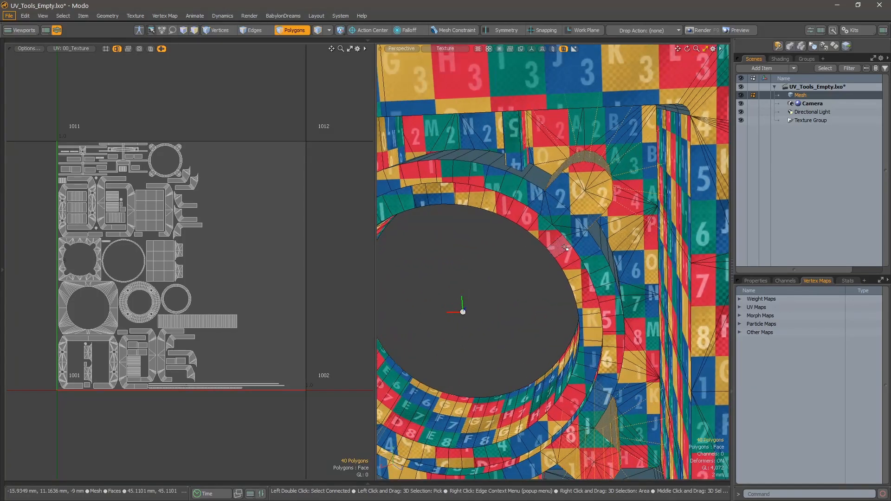
key("u")
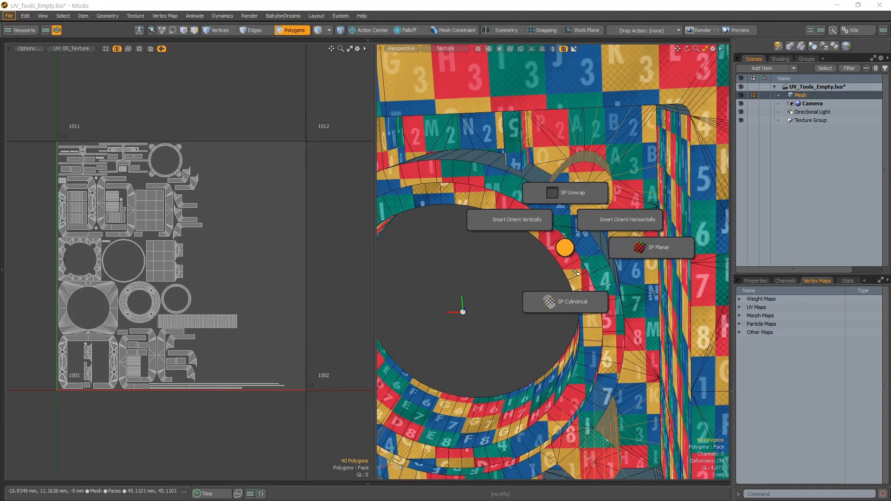
left_click(574, 201)
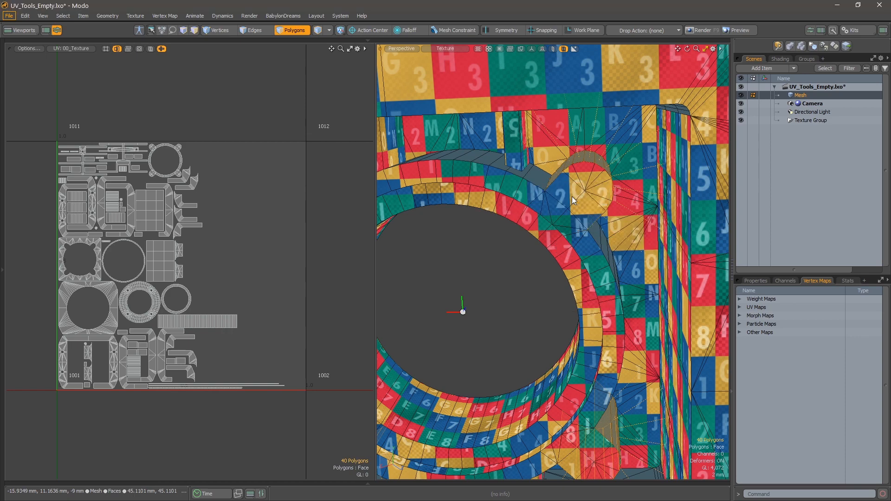
left_click(578, 164)
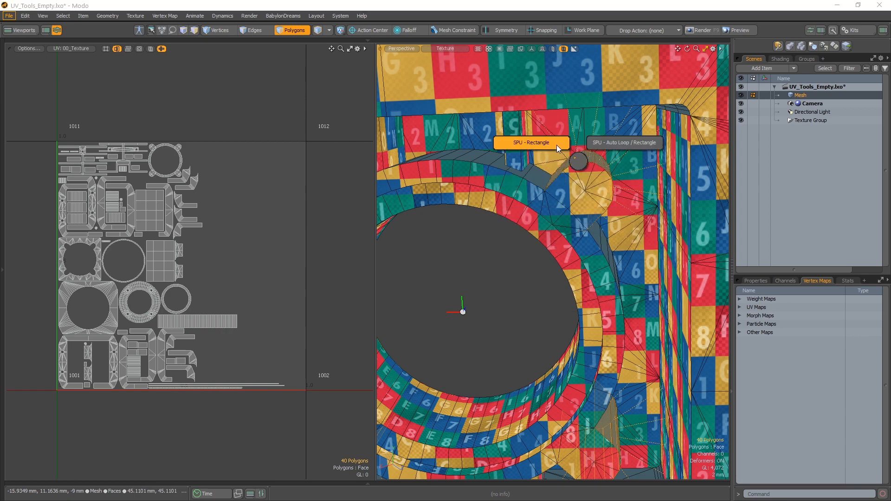
Select the unmapped curved walls along the ring's upper arc and one side arc, between the corner bosses.
left_click_drag(537, 184, 641, 263, "alt+shift")
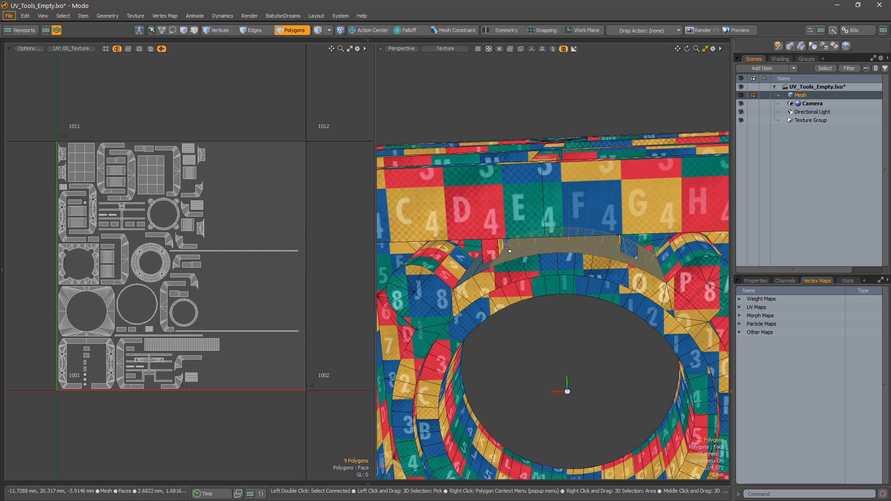
mouse_move(507, 249)
left_mouse_down("alt")
mouse_move(460, 245)
mouse_move(557, 209)
mouse_move(560, 229)
mouse_move(522, 249)
left_mouse_up("alt")
left_click(485, 219, "ctrl")
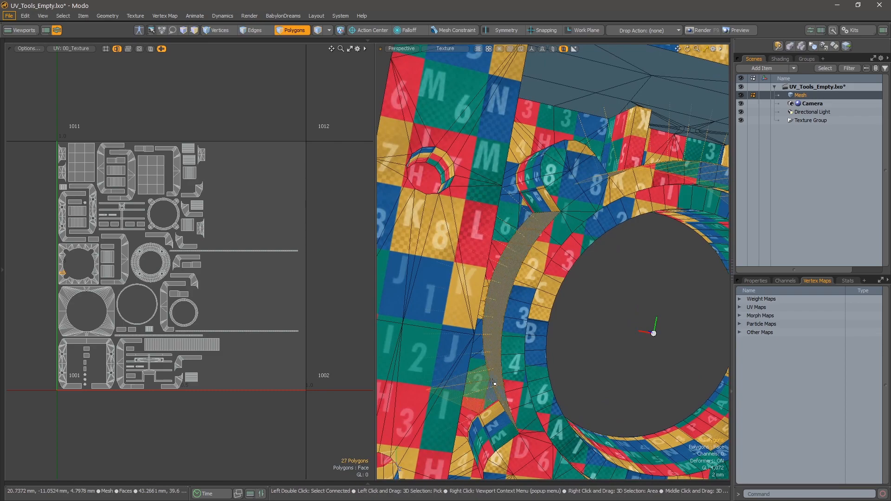
left_click_drag(494, 383, 500, 285, "alt+shift")
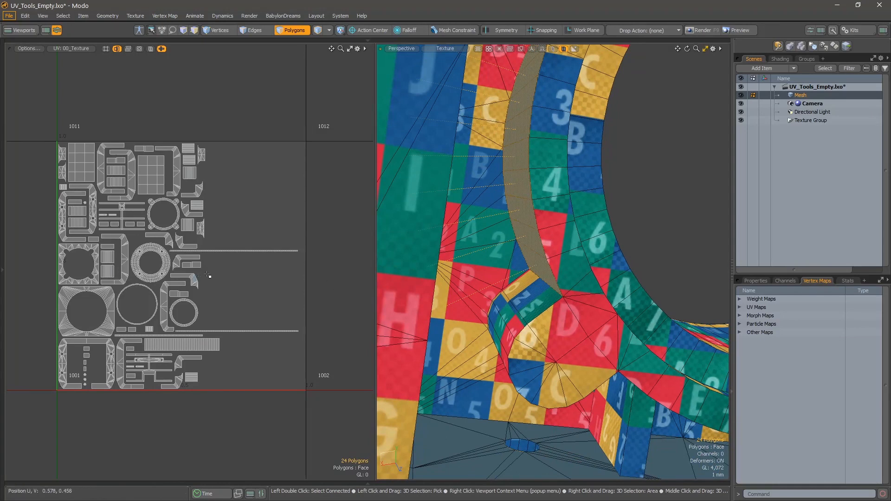
Add the curved walls along the ring's lower arc and the opposite side arc to the selection.
left_click_drag(419, 381, 547, 258, "alt")
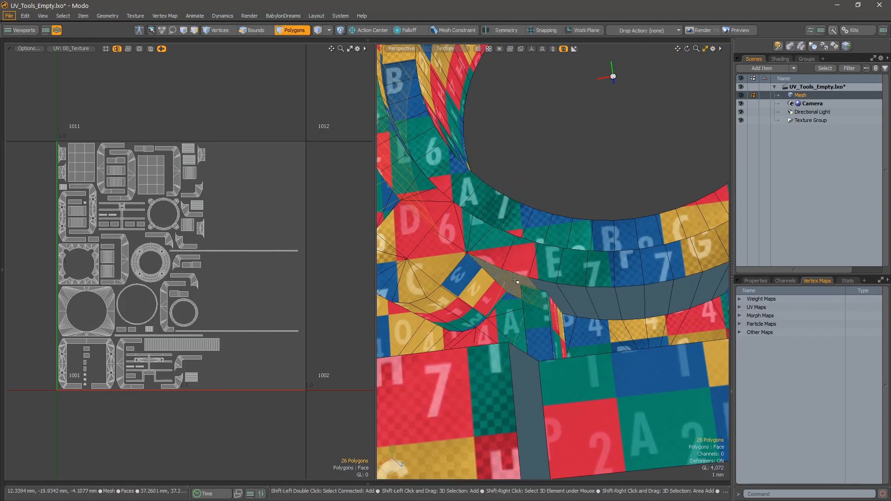
mouse_move(565, 294)
left_mouse_down("shift")
mouse_move(677, 298)
mouse_move(488, 313)
left_mouse_up("shift")
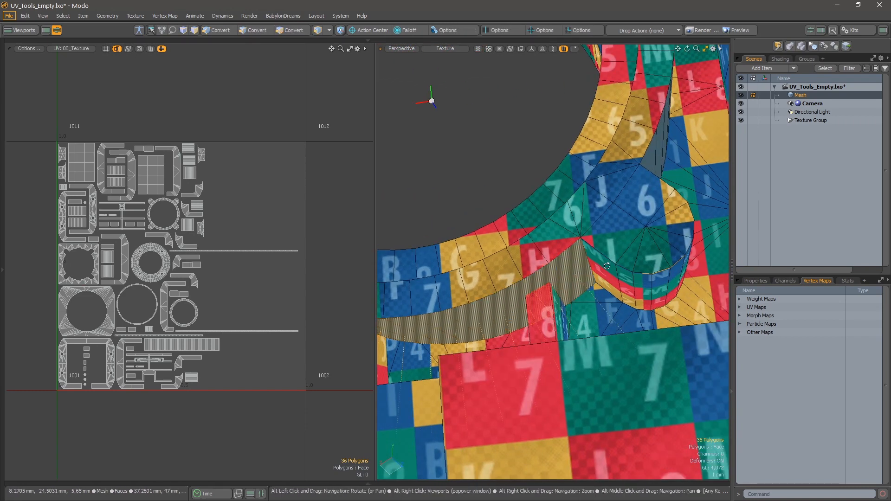
left_click_drag(607, 265, 558, 331, "alt")
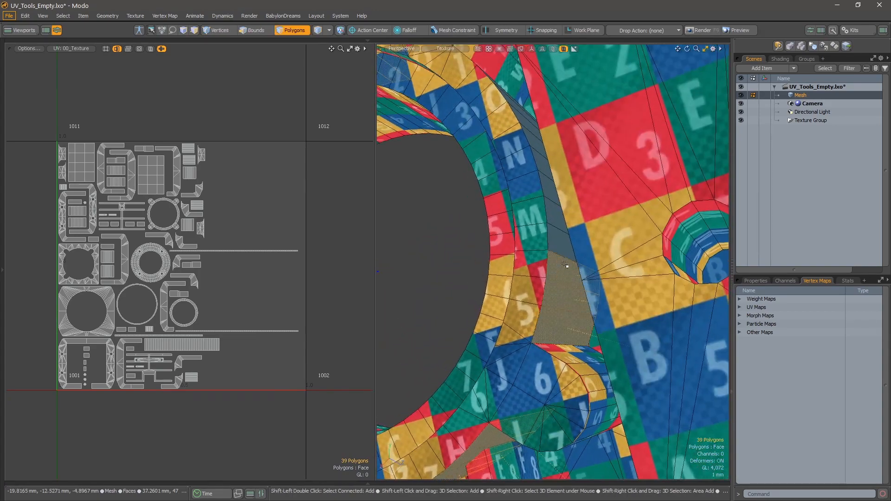
left_click_drag(565, 265, 578, 383, "alt+shift")
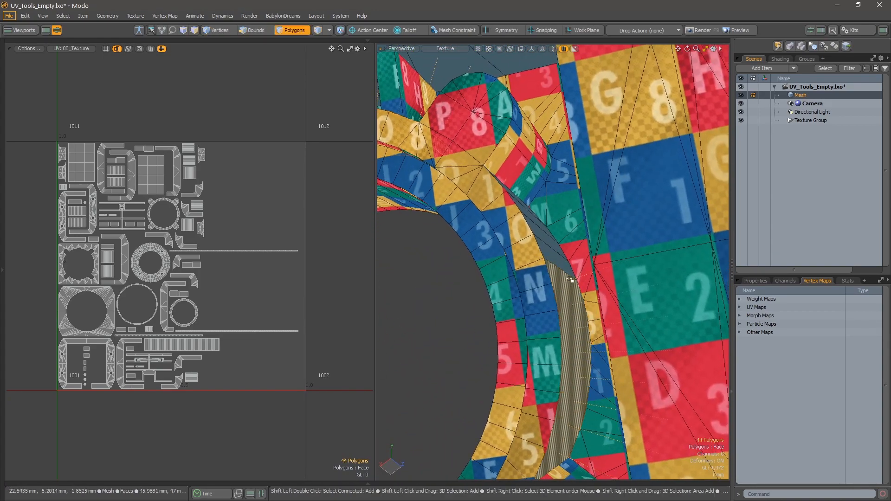
left_click_drag(558, 227, 563, 316, "alt")
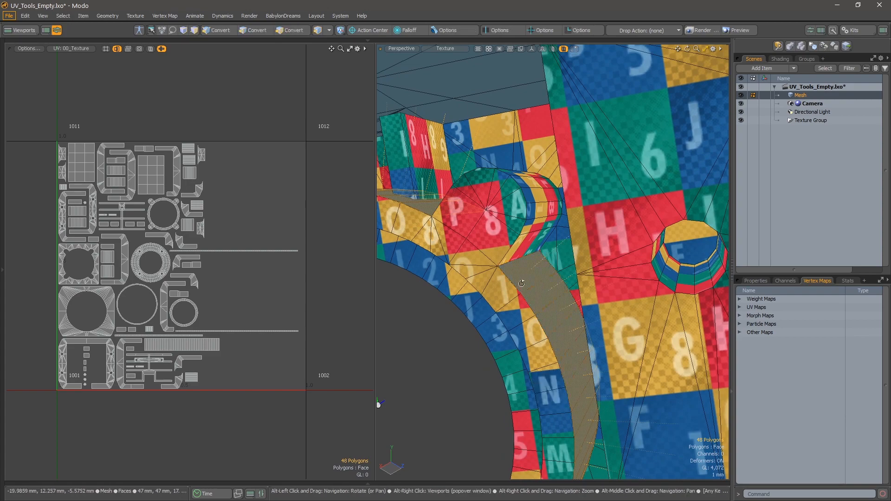
left_click_drag(551, 393, 570, 251, "alt")
Unwrap the four selected curved walls between the bosses with SPU - Rectangle.
key("F2")
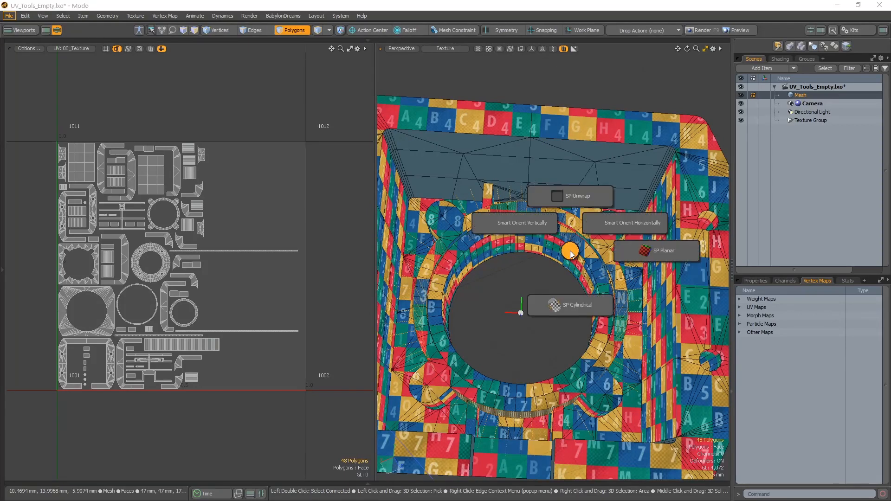
left_click(574, 199)
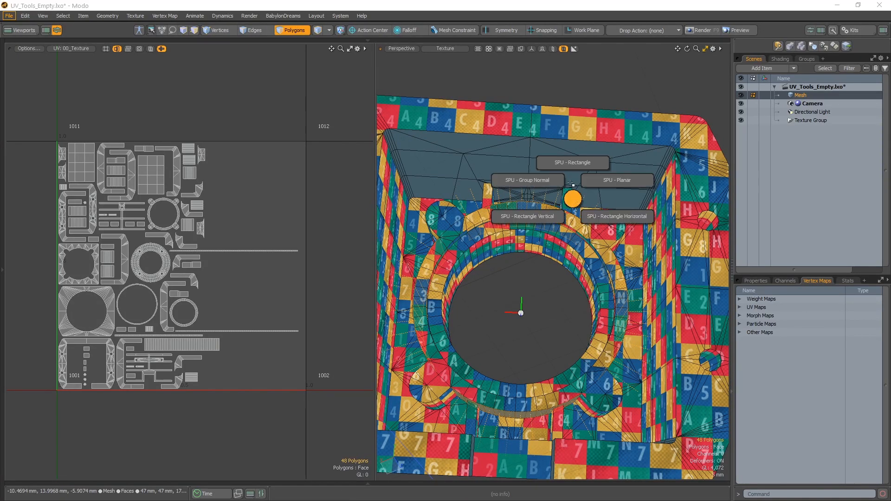
left_click(576, 166)
left_click(559, 148)
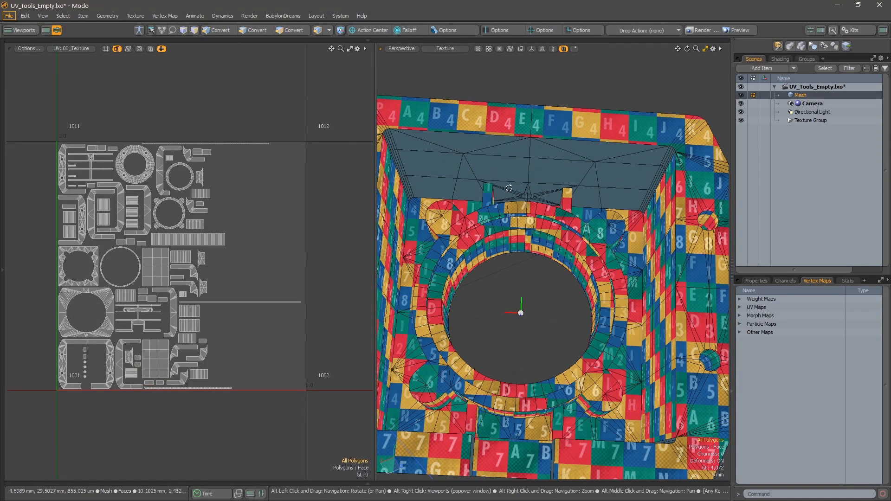
Lasso all the islands in the UV layout and hide their polygons to isolate the unmapped geometry.
left_click_drag(558, 191, 515, 226, "alt")
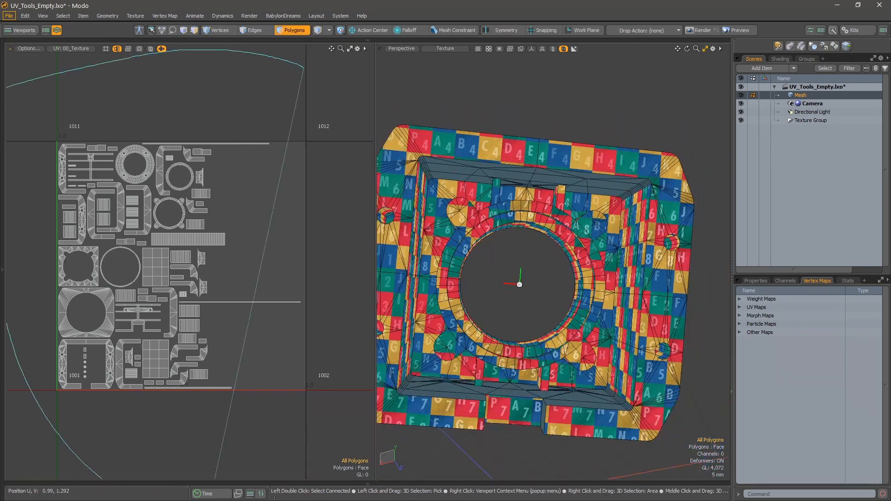
key("ctrl+a")
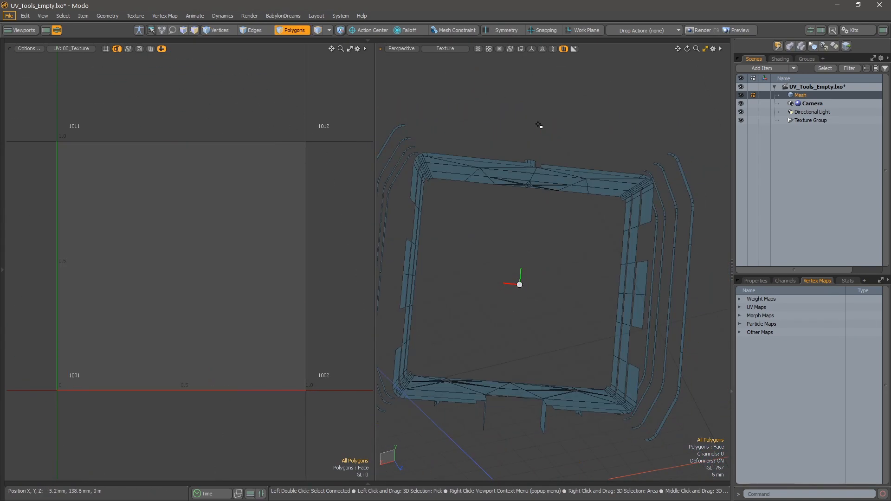
left_click_drag(539, 128, 564, 238, "alt")
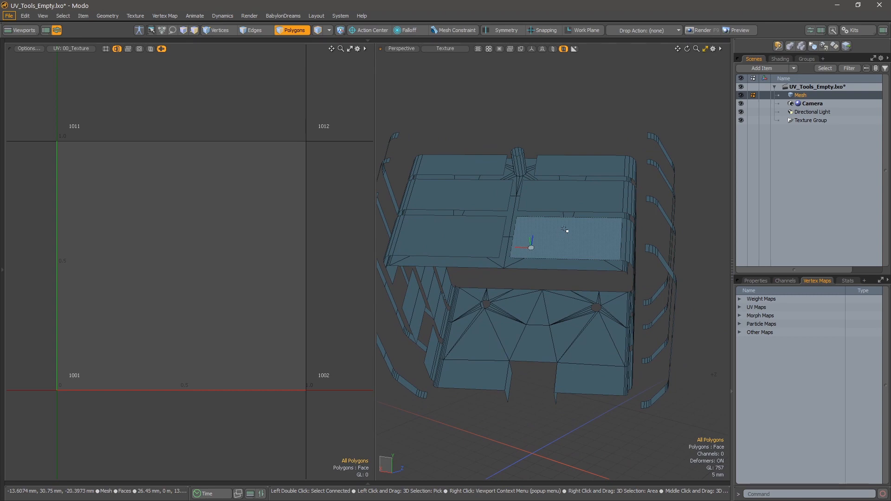
Show the mesh in wireframe and lasso the thin bent fin strips on both sides of the body.
key("KP_4")
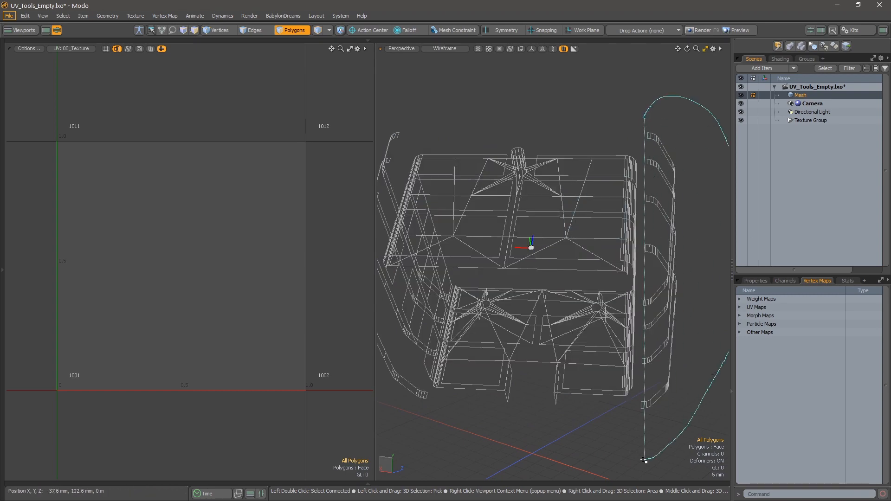
right_click_drag(635, 461, 634, 459)
left_click_drag(395, 241, 578, 204, "alt+shift")
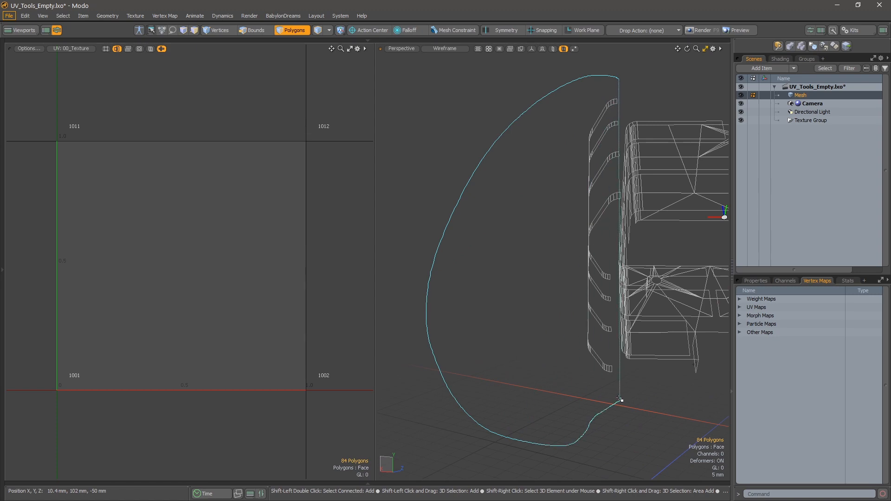
right_click_drag(620, 399, 620, 397)
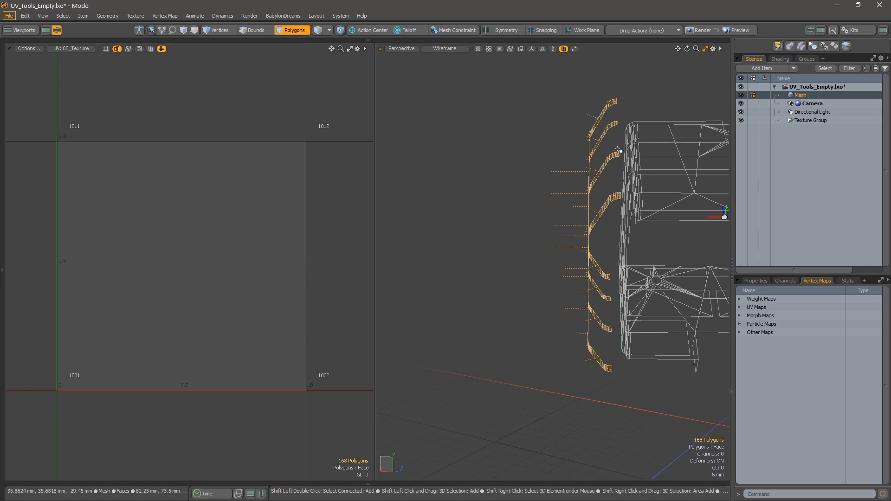
key("shift+a")
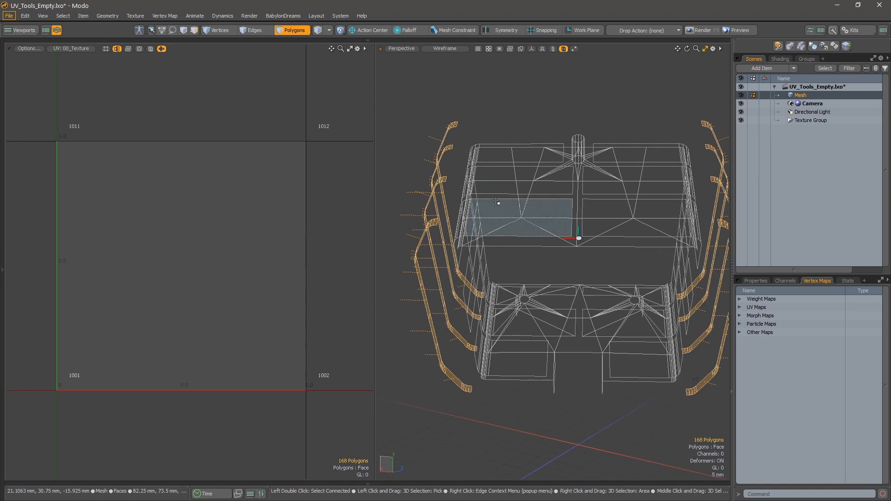
Restore textured shading in the 3D view and unwrap the selected bent fin strips with SPU - Rectangle.
key("KP_5")
left_click_drag(528, 205, 514, 202, "alt")
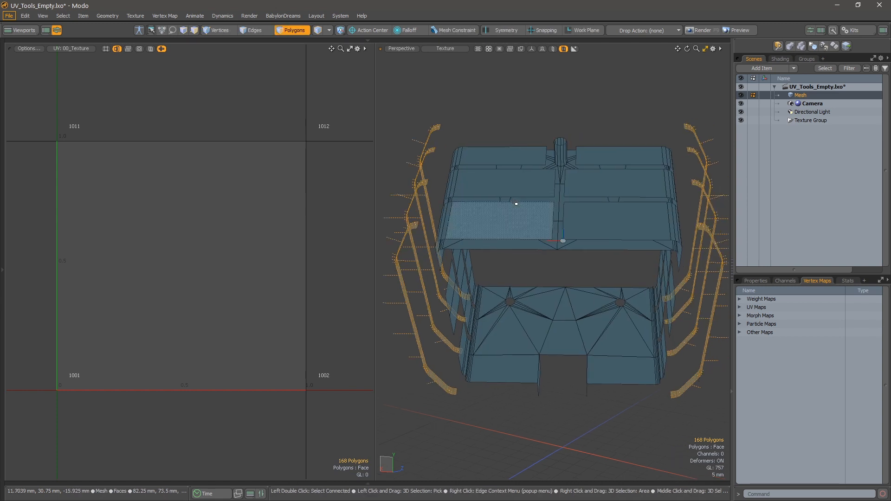
key("ctrl+u")
left_click(514, 157)
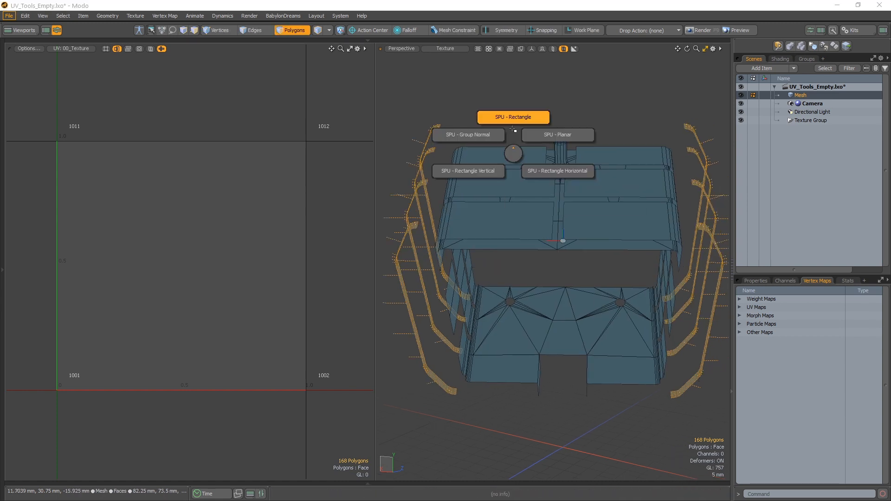
left_click(507, 122)
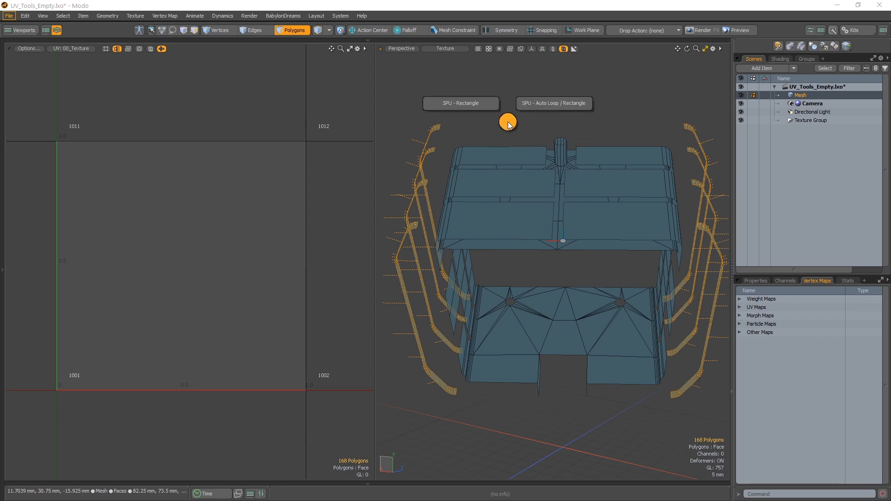
Select the unmapped flat wall panels in the three gaps between the fins on one side of the body.
left_click_drag(520, 149, 534, 240, "alt")
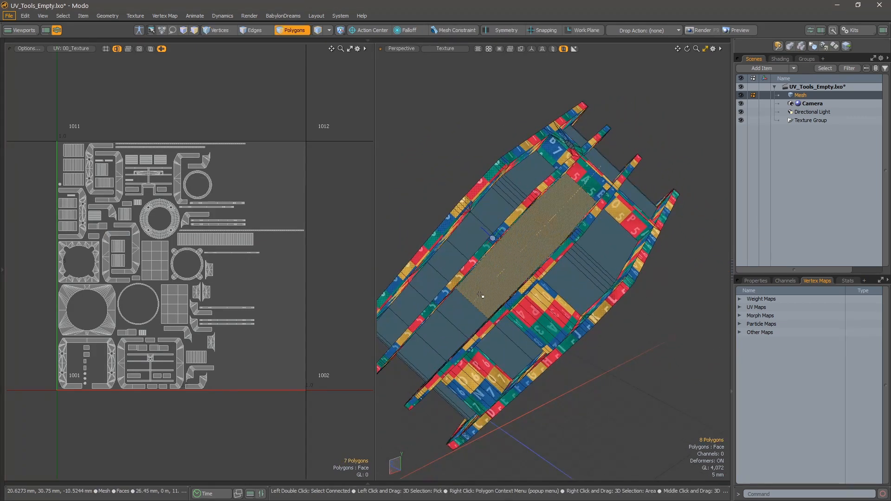
left_click_drag(447, 325, 476, 280, "alt")
left_click_drag(599, 236, 549, 281, "shift")
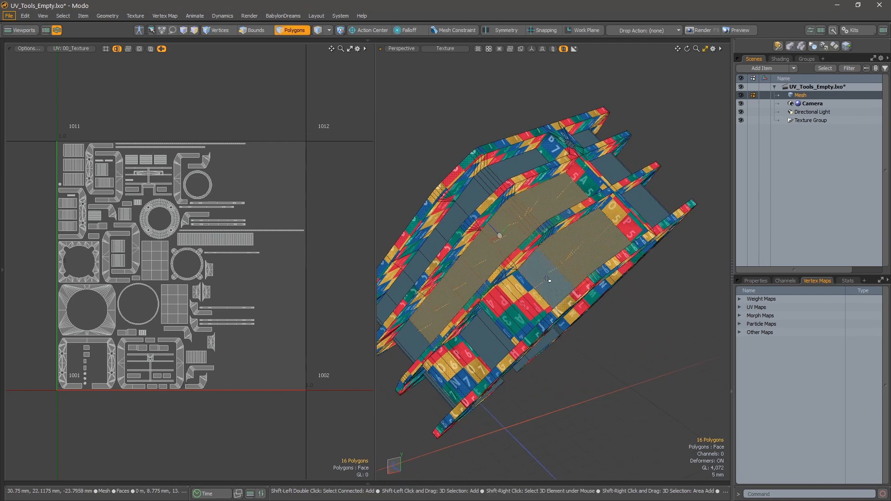
left_click_drag(550, 174, 525, 180, "alt")
left_click_drag(535, 160, 471, 237, "shift")
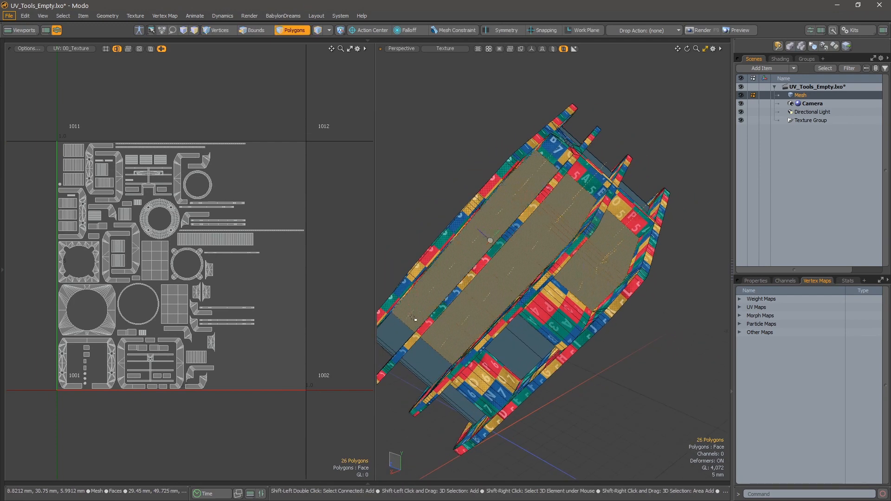
Add the angled panels toward the ends of the same three fin gaps to the selection.
left_click_drag(414, 319, 400, 332, "shift")
left_click_drag(458, 297, 550, 236, "alt")
left_click(589, 245, "shift")
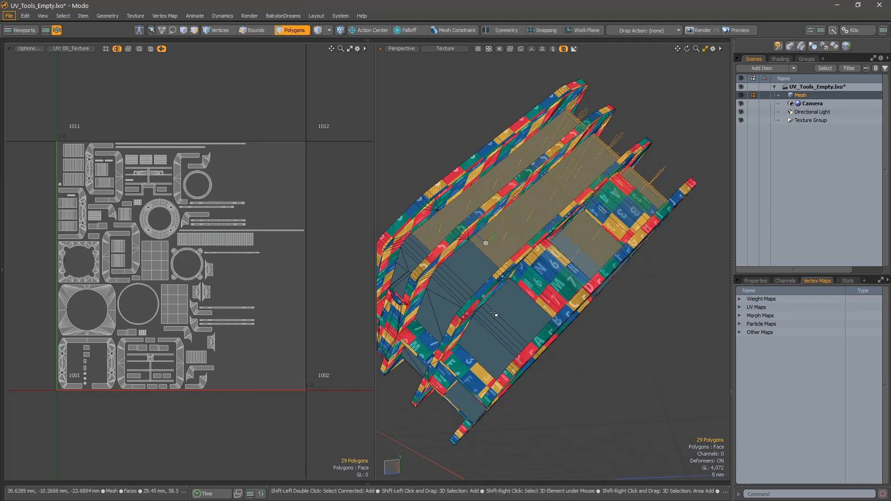
mouse_move(494, 314)
left_mouse_down("shift")
mouse_move(503, 321)
mouse_move(537, 241)
left_mouse_up("shift")
scroll(541, 209, "up", 3)
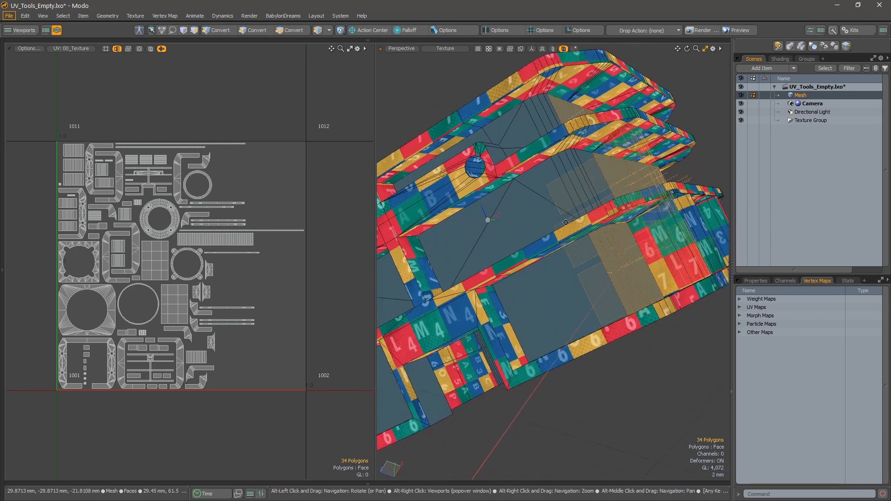
left_click_drag(540, 209, 552, 244, "alt")
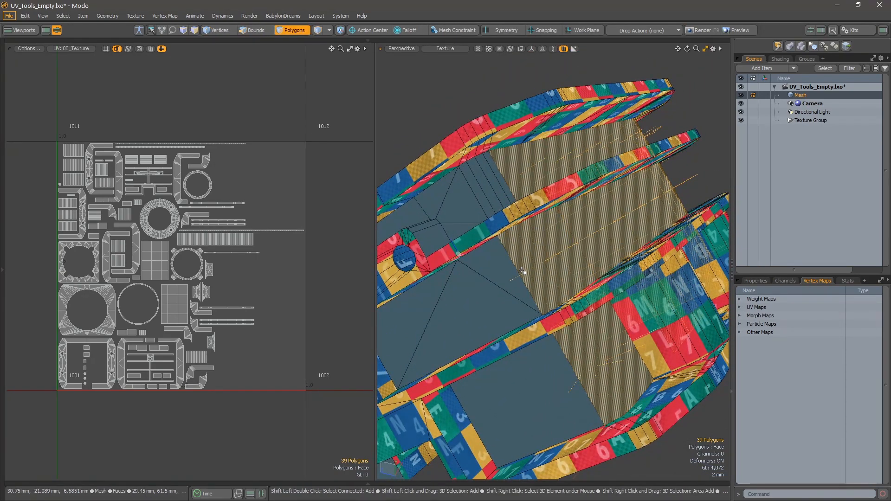
Extend the selection with the unmapped wall panels in the fin gaps on the opposite side of the body.
left_click_drag(478, 284, 524, 188, "alt+shift")
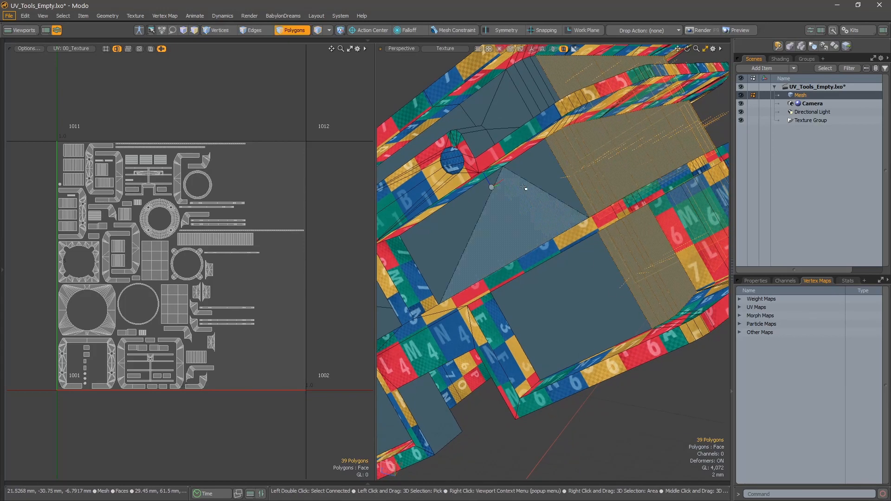
left_click_drag(575, 260, 605, 280, "alt")
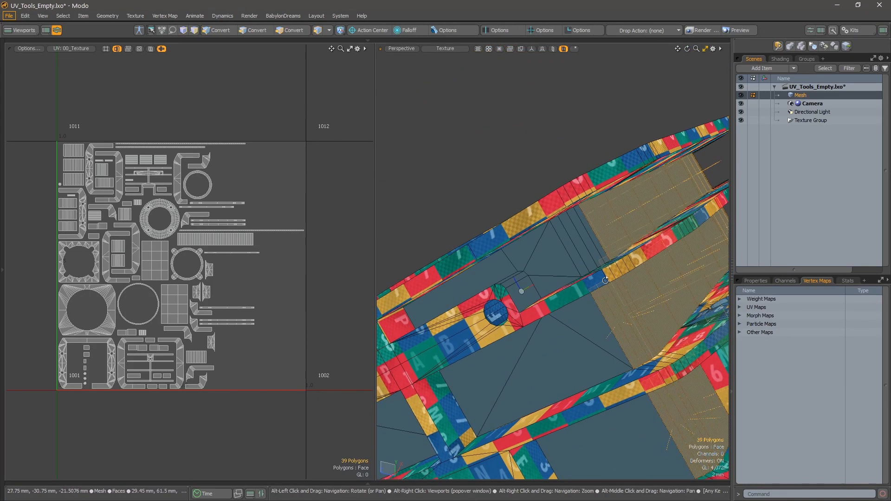
left_click_drag(575, 241, 598, 236, "shift")
mouse_move(598, 236)
left_mouse_down("alt")
mouse_move(618, 304)
mouse_move(594, 289)
left_mouse_up("alt")
scroll(603, 272, "down", 4)
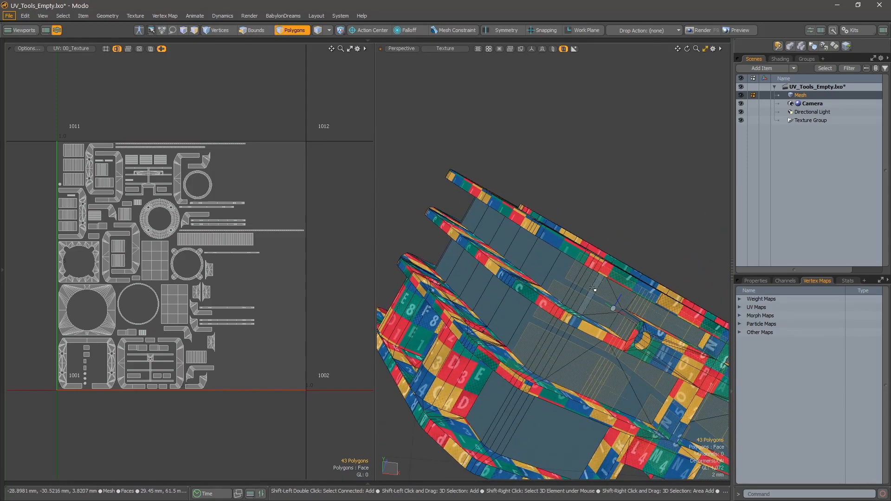
left_click_drag(559, 350, 497, 295, "shift")
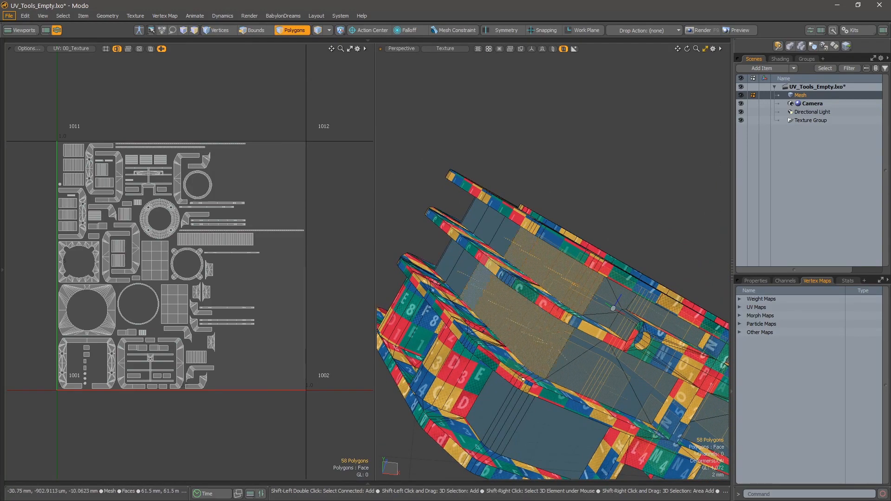
Add the remaining unmapped side panels between the fins, including those at the corners and beside the end notch.
left_click_drag(497, 392, 548, 328, "alt")
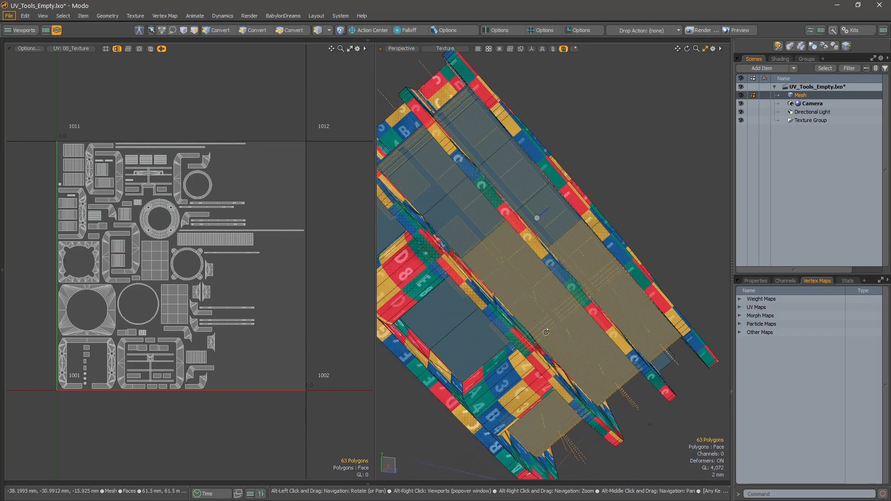
left_click_drag(478, 339, 455, 307, "shift")
left_click(454, 191, "shift")
left_click_drag(454, 191, 432, 168, "shift")
mouse_move(553, 229)
left_mouse_down("shift")
mouse_move(463, 113)
mouse_move(582, 254)
mouse_move(592, 236)
mouse_move(515, 192)
left_mouse_up("shift")
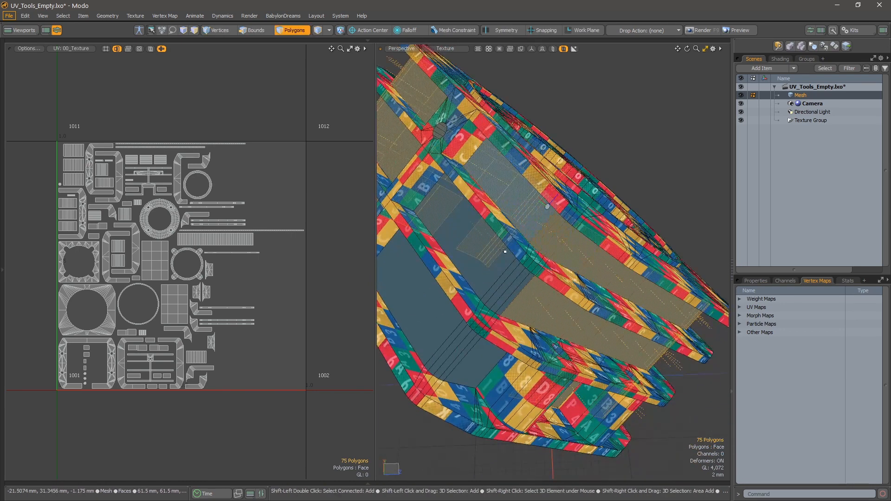
left_click_drag(483, 232, 509, 271, "shift")
left_click_drag(479, 360, 485, 259, "alt")
scroll(534, 197, "up", 4)
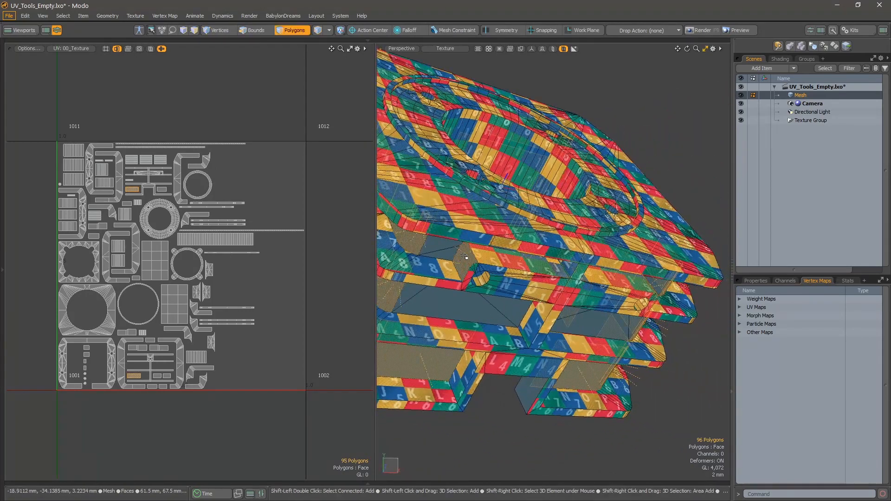
Unwrap all the selected fin gap panels with SPU - Rectangle.
key("u")
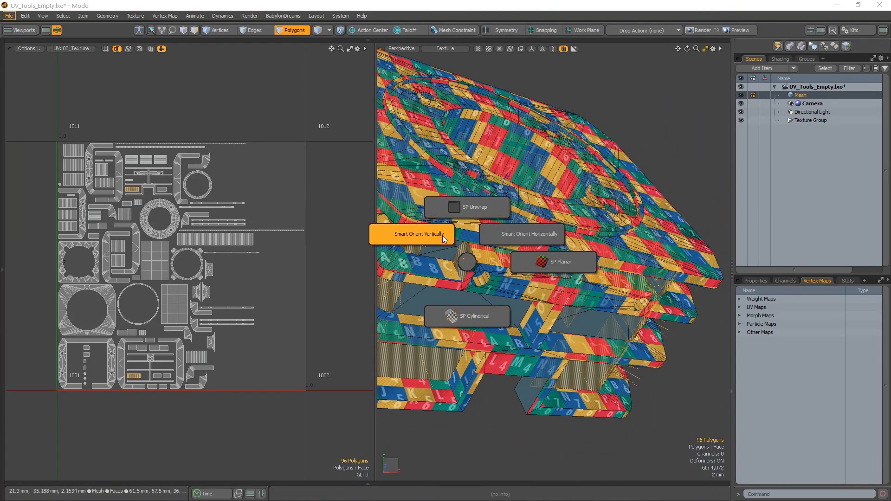
left_click(465, 215)
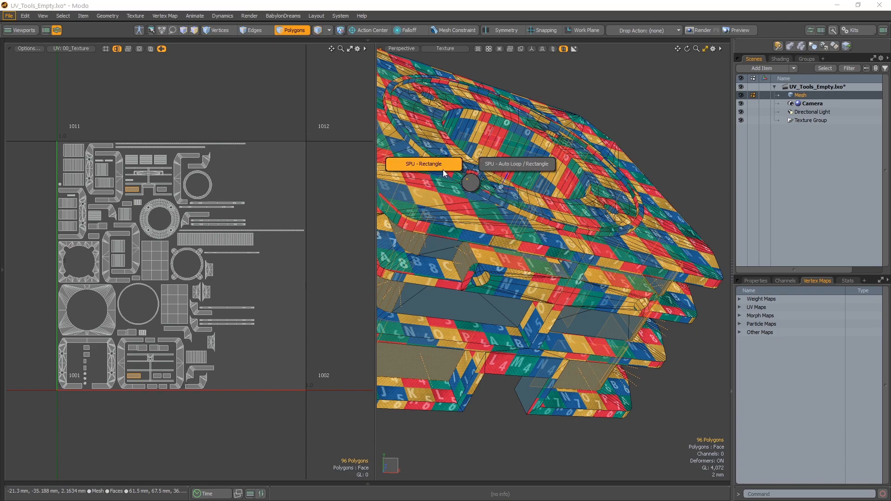
left_click(444, 173)
Select the large flat recessed panels behind the bosses in the gaps between the fins.
left_click_drag(534, 260, 569, 246, "alt")
mouse_move(444, 230)
left_mouse_down("alt")
mouse_move(506, 255)
mouse_move(530, 239)
left_mouse_up("alt")
left_click_drag(634, 261, 528, 220)
left_click_drag(570, 140, 599, 150, "shift")
mouse_move(599, 150)
left_mouse_down("alt")
mouse_move(527, 163)
mouse_move(503, 184)
mouse_move(593, 210)
mouse_move(519, 292)
mouse_move(499, 301)
mouse_move(537, 287)
mouse_move(592, 344)
left_mouse_up("alt")
scroll(520, 304, "down", 3)
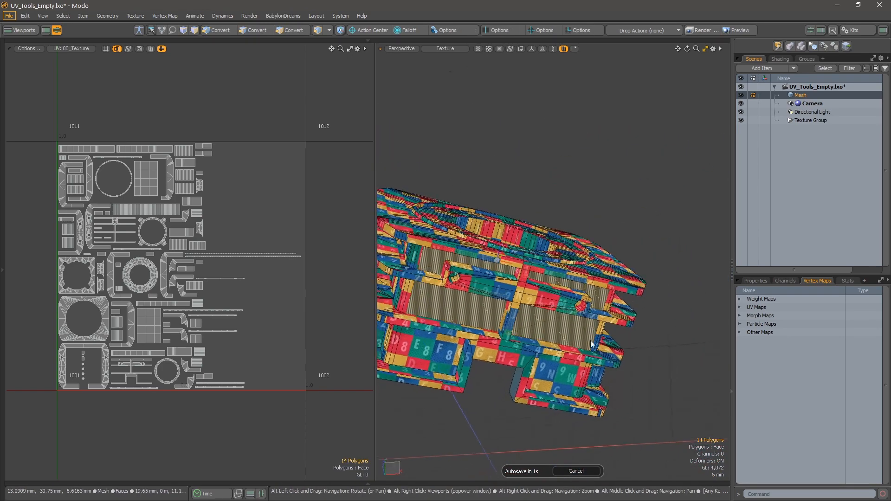
key("u")
left_click(665, 340)
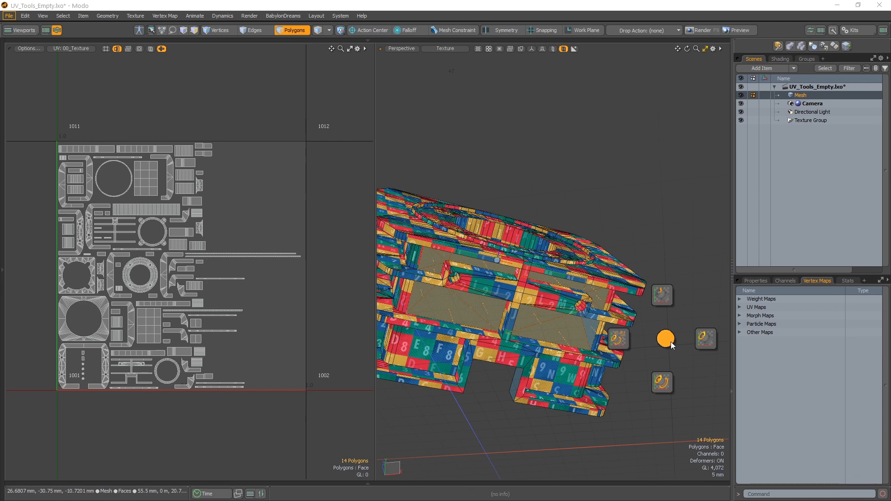
left_click(670, 342)
left_click_drag(534, 274, 521, 309, "alt")
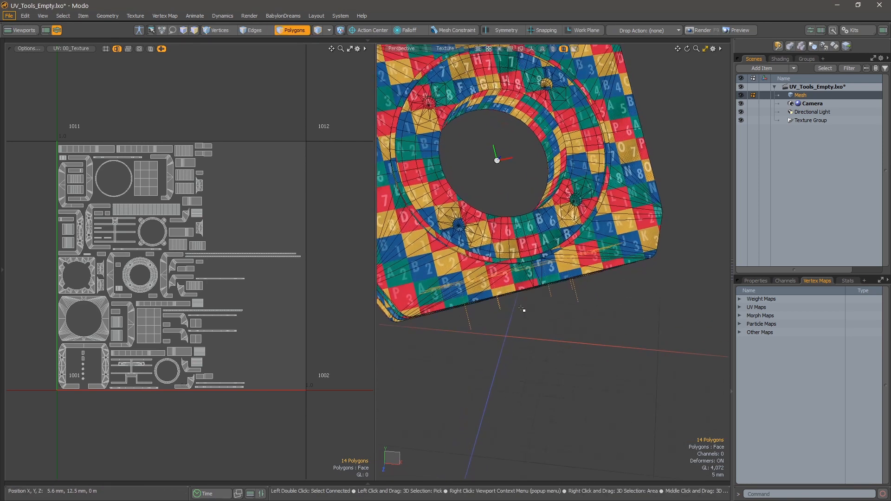
key("u")
left_click(599, 309)
left_click(645, 308)
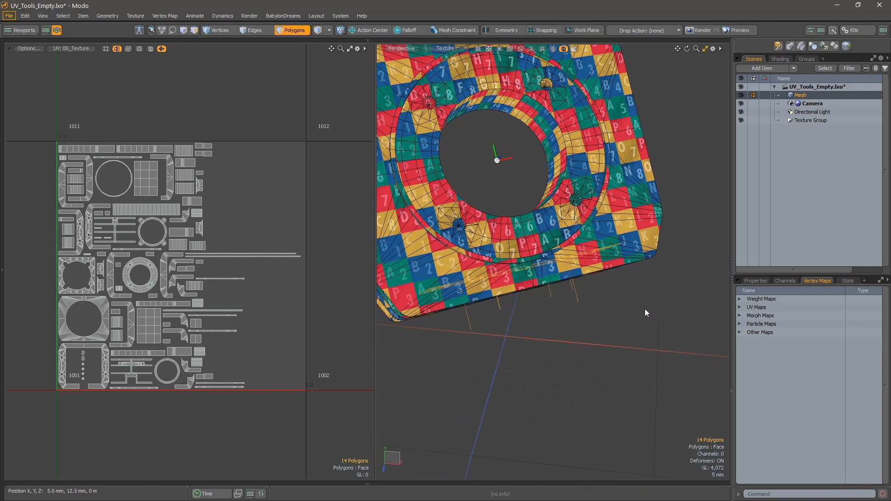
left_click(645, 308)
Project UVs onto the selected recessed panels with SP Planar along the Y axis.
key("u")
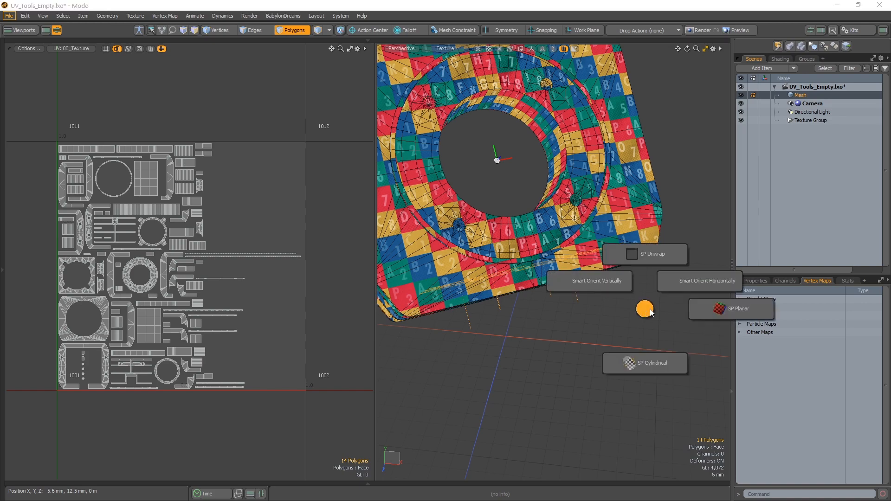
left_click(708, 310)
left_click(712, 267)
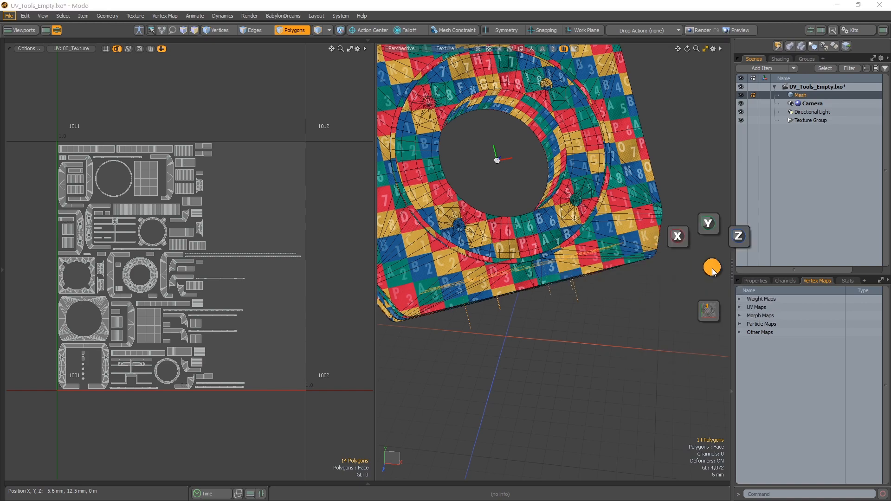
left_click(715, 227)
Select every island in the UV layout and hide the mapped polygons to isolate the unmapped geometry.
left_click_drag(620, 321, 559, 184, "alt")
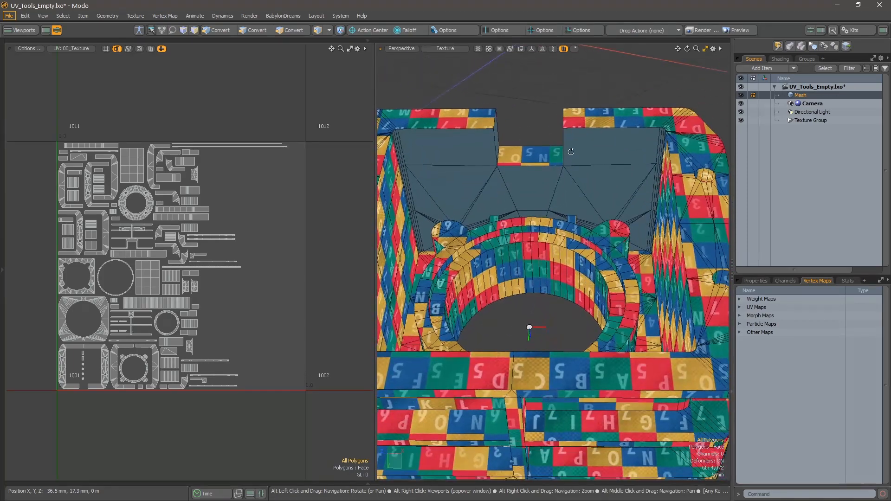
double_click(497, 114)
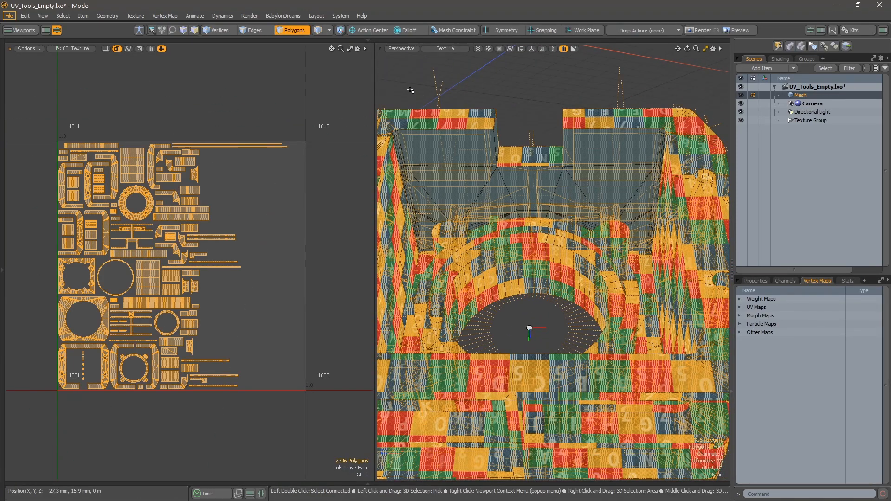
key("Delete")
Select the isolated flat panels, leave the small cylindrical pin unselected, and bring the hidden mesh back.
left_click_drag(533, 144, 542, 236, "alt")
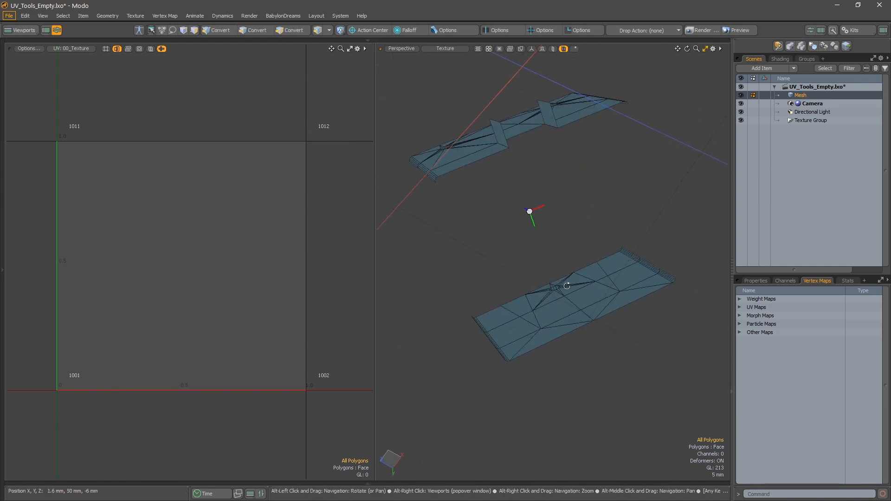
key("bracketleft")
left_click_drag(606, 293, 603, 86, "alt")
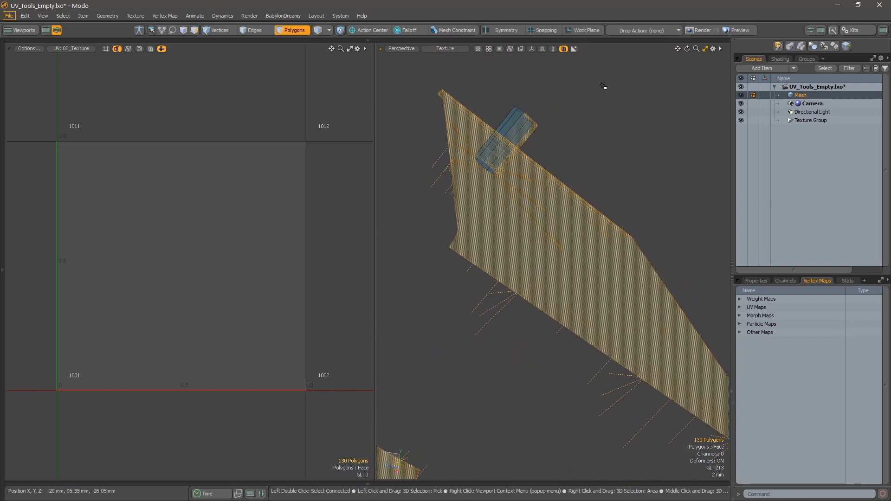
left_click_drag(526, 121, 590, 246, "alt")
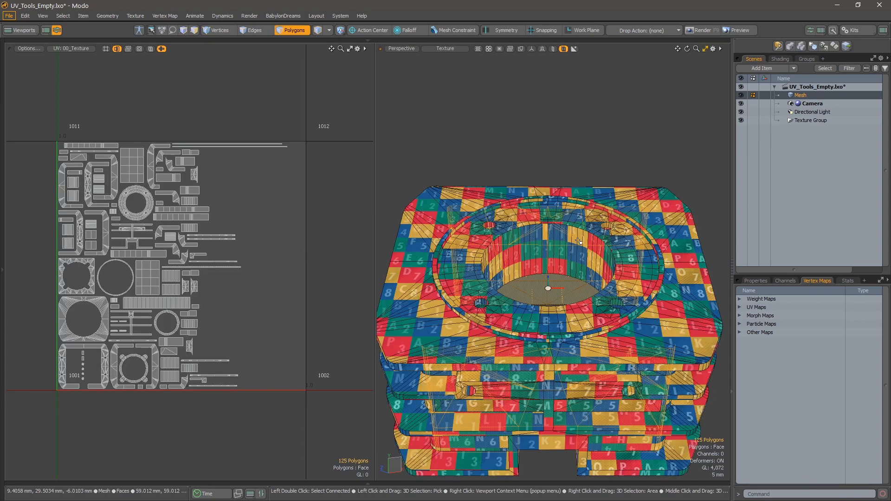
Project UVs onto the selected large flat panels with SP Planar along the Y axis.
key("ctrl+space")
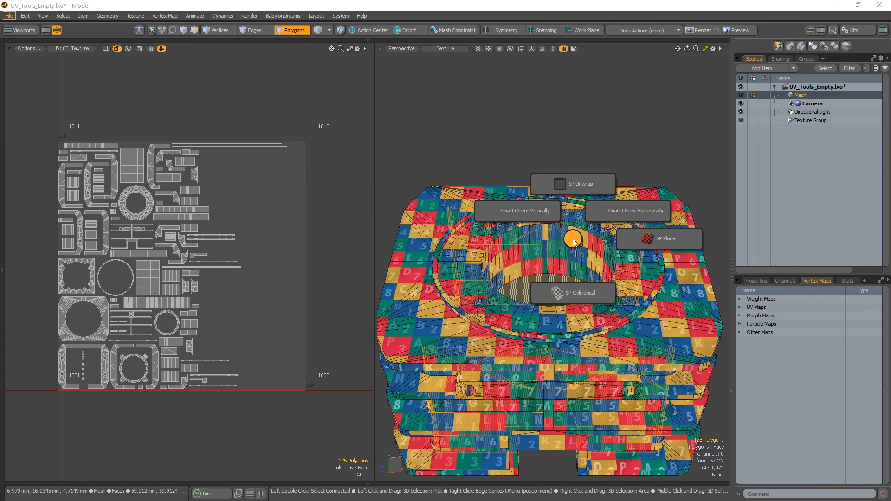
left_click(659, 239)
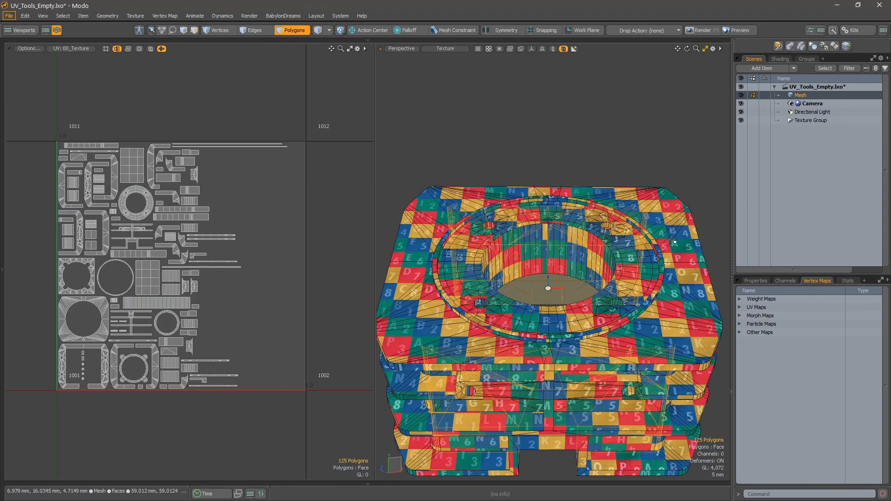
left_click(670, 199)
left_click(669, 161)
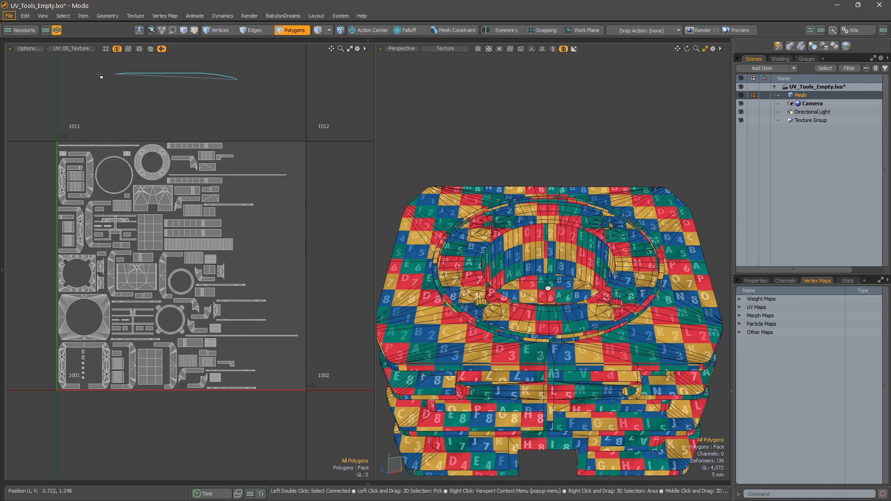
Lasso the repacked islands in the UV layout and hide their polygons, leaving only the unmapped pin.
right_click_drag(308, 45, 271, 84)
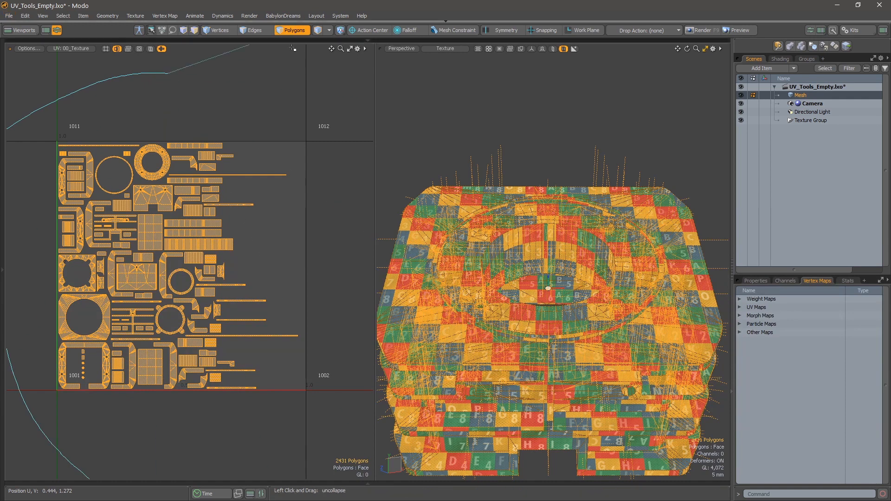
key("Delete")
Select two polygons of the small isolated pin and unwrap it with SPU - Rectangle.
left_click_drag(563, 270, 540, 259, "alt")
key("u")
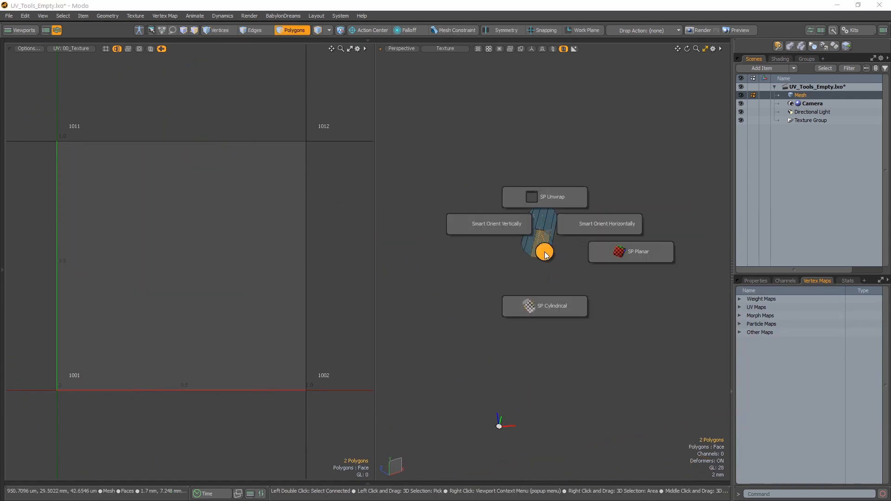
left_click(546, 203)
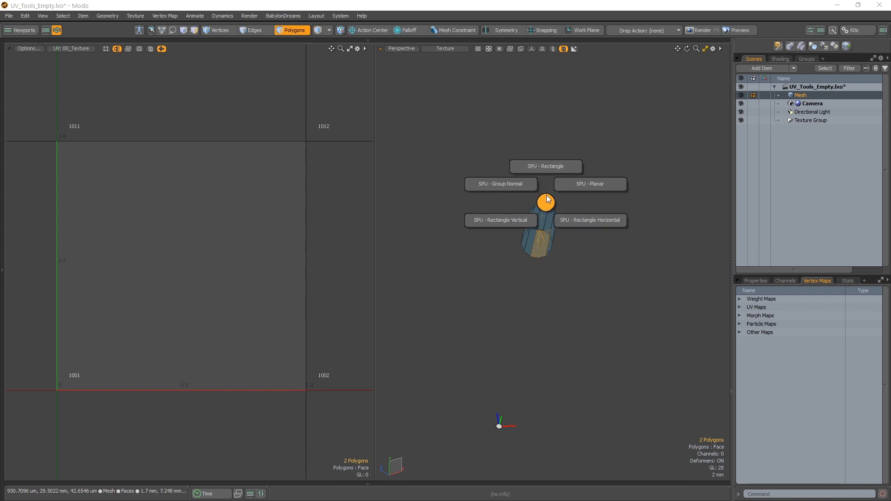
left_click(549, 167)
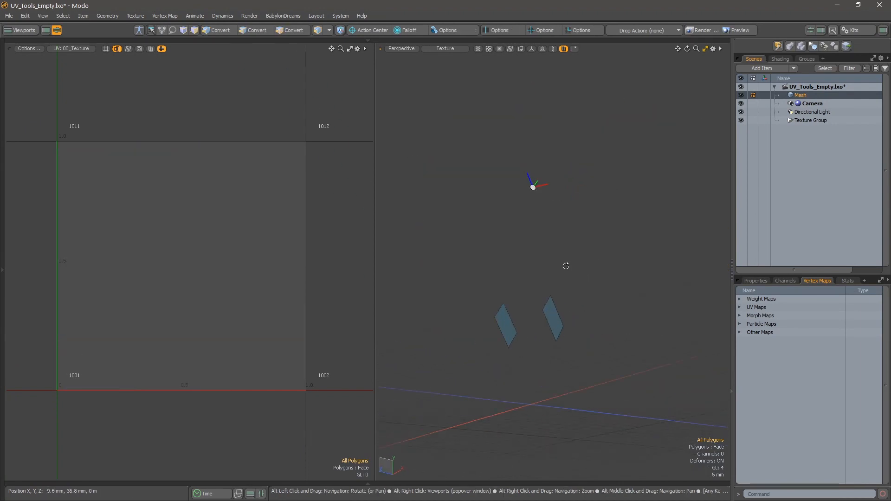
Select the two remaining unmapped flat polygons, bring the hidden mesh back, and map them with SPU - Rectangle.
left_click_drag(566, 266, 651, 319, "alt")
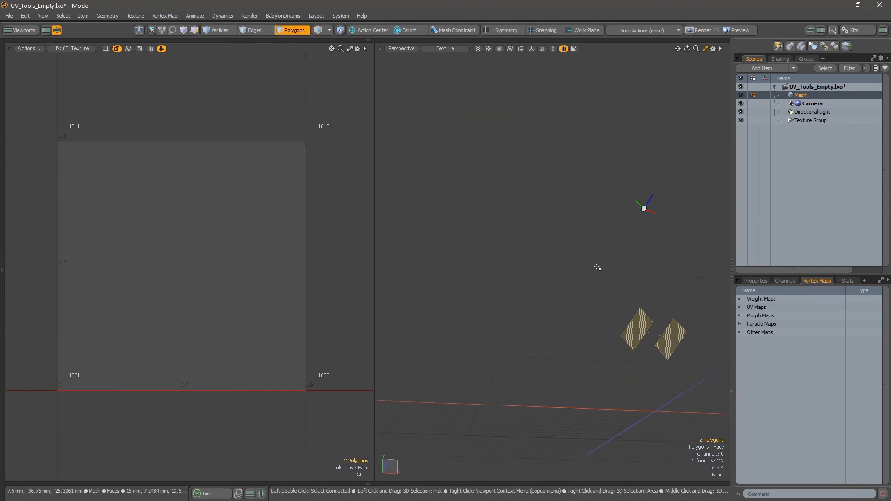
key("u")
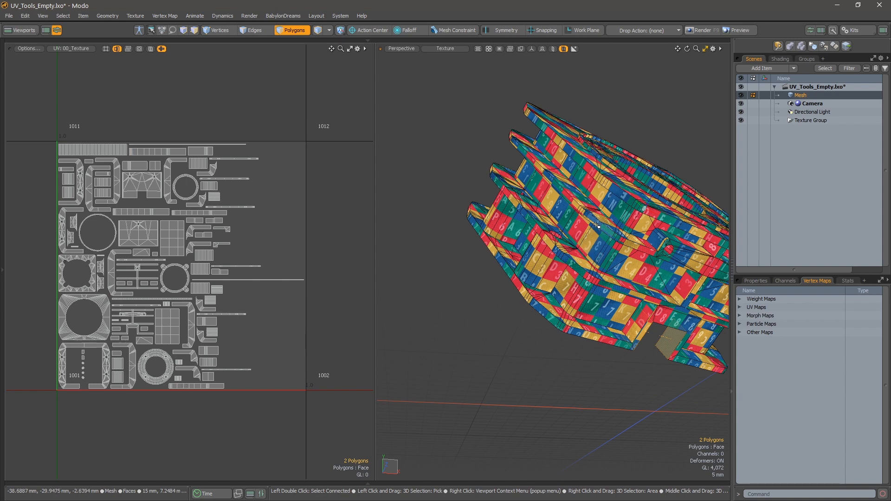
key("ctrl+u")
left_click(596, 172)
left_click(600, 138)
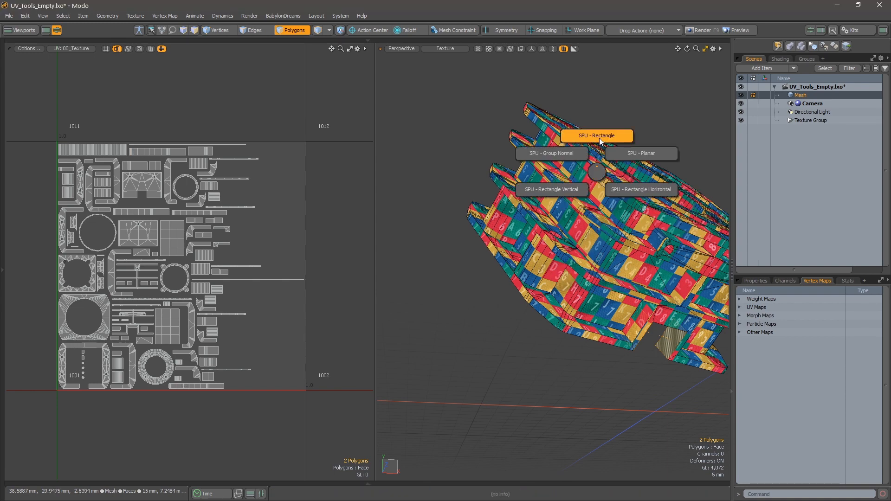
left_click(570, 120)
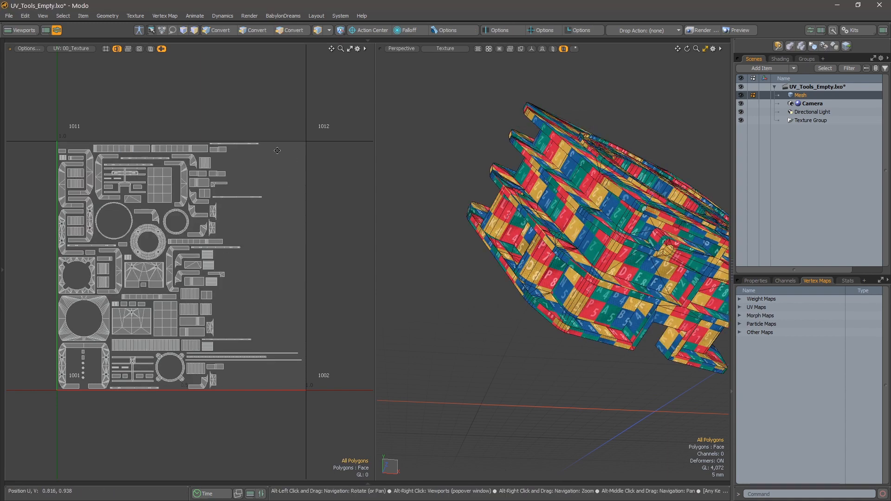
Hide the polygons of all UV islands to check for unmapped geometry, and bring the full mesh back.
left_click_drag(277, 150, 307, 140, "alt")
right_click_drag(19, 403, 336, 135)
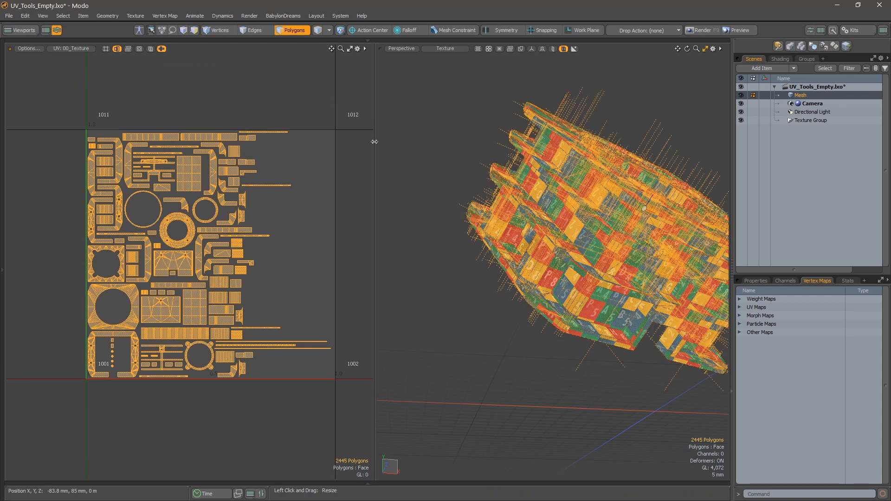
left_click_drag(316, 139, 291, 152, "alt")
key("Delete")
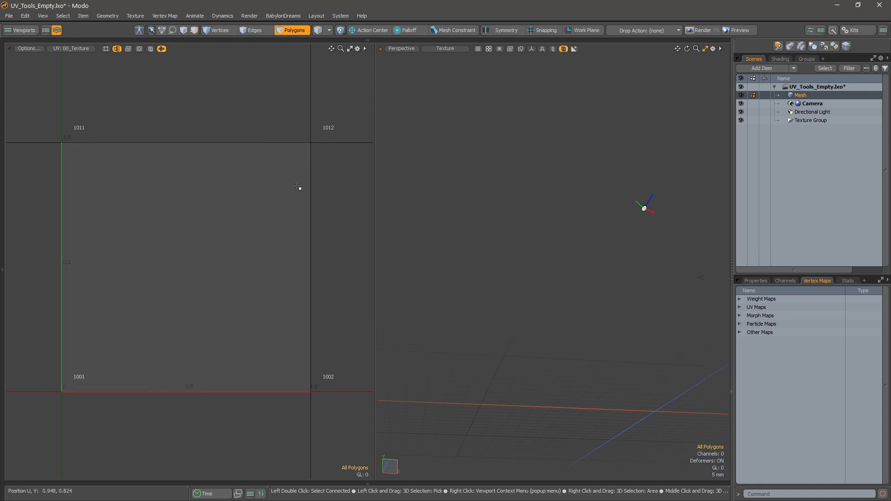
key("ctrl+v")
Examine the island shapes, edges and spacing across the packed UV layout in vertex mode.
key("1")
right_click_drag(190, 228, 214, 230, "alt")
left_click_drag(215, 231, 218, 217, "alt")
right_click_drag(218, 216, 214, 279, "alt")
left_click_drag(213, 279, 297, 262, "alt")
right_click_drag(297, 263, 320, 255, "alt")
left_click_drag(320, 256, 410, 139, "alt")
left_click_drag(157, 258, 365, 182, "alt")
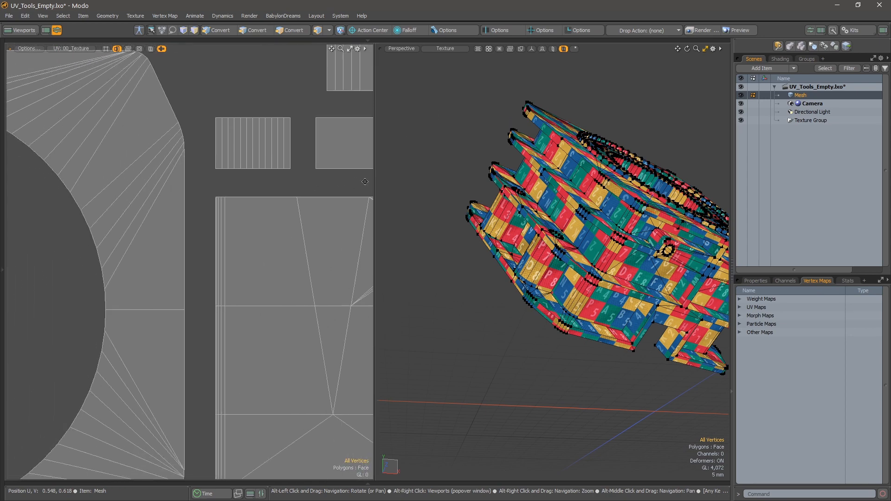
right_click_drag(211, 191, 301, 225, "alt")
left_click_drag(300, 225, 184, 207, "alt")
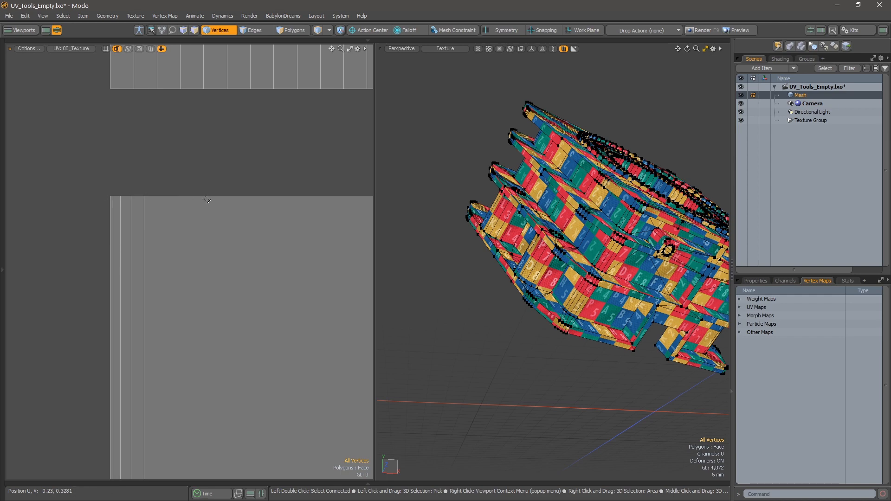
scroll(260, 235, "down", 5)
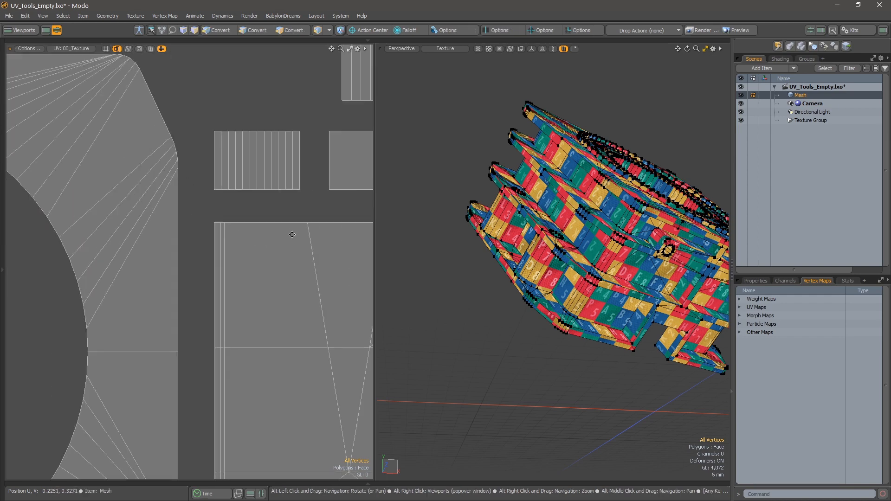
left_click_drag(292, 233, 176, 220, "alt")
left_click_drag(328, 250, 448, 285, "alt")
scroll(136, 237, "down", 3)
left_click_drag(167, 221, 261, 420, "alt")
left_click_drag(201, 200, 257, 404, "alt")
scroll(258, 404, "down", 4)
left_click_drag(208, 242, 195, 399, "alt")
right_click_drag(197, 307, 216, 174, "alt")
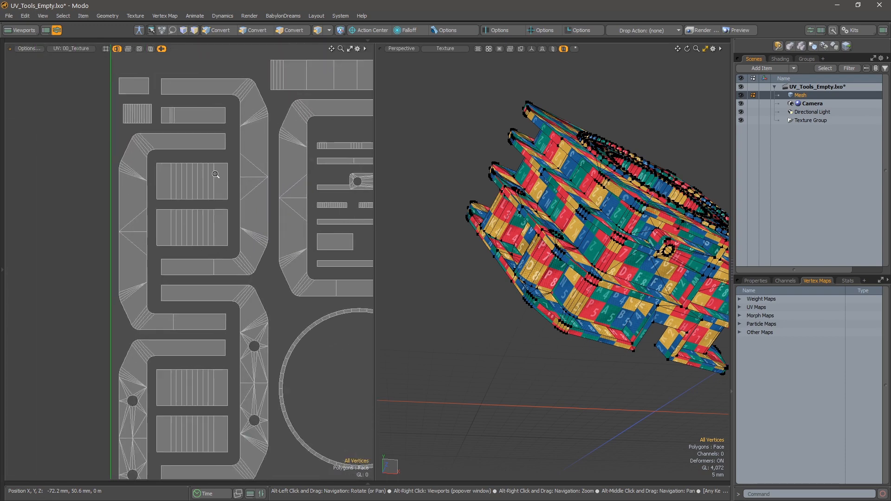
left_click_drag(341, 227, 97, 208, "alt")
left_click_drag(358, 285, 225, 245, "alt")
scroll(225, 244, "down", 5)
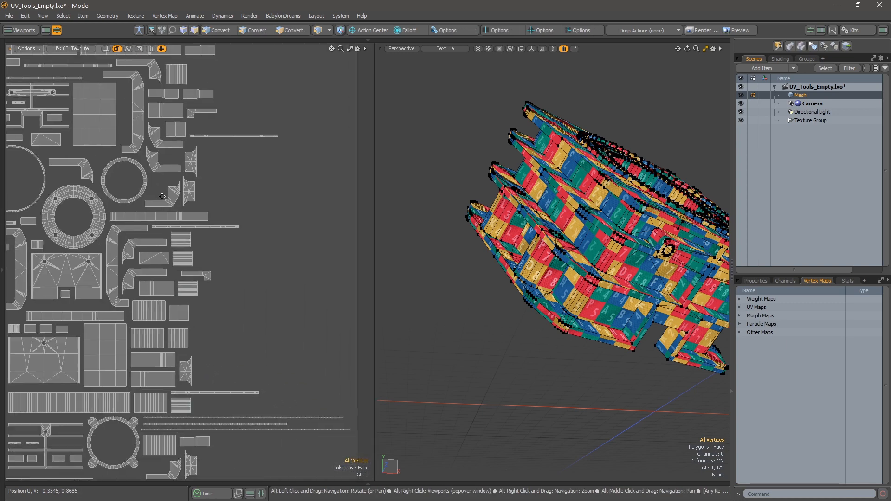
left_click_drag(243, 166, 213, 108, "alt")
left_click_drag(239, 327, 303, 366, "alt")
right_click_drag(302, 367, 262, 341, "alt")
left_click_drag(263, 341, 291, 327, "alt")
right_click_drag(271, 240, 296, 230, "alt")
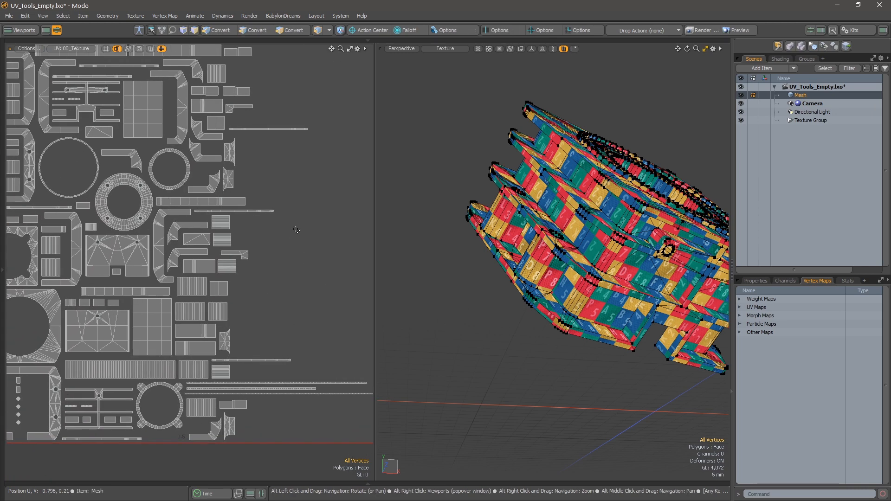
left_click_drag(319, 367, 264, 272, "alt")
right_click_drag(265, 271, 313, 304, "alt")
Select the complete long, thin horizontal strip islands that extend beyond the main cluster of the UV layout.
left_click_drag(313, 304, 265, 270, "alt")
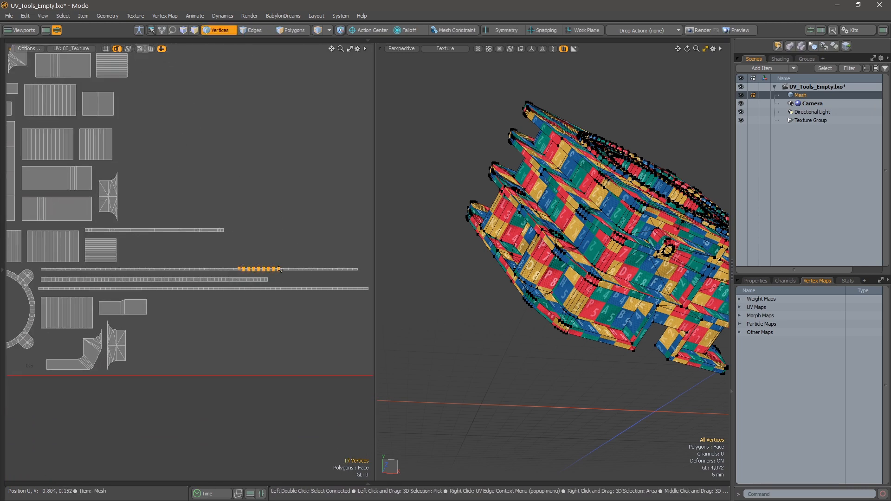
key("3")
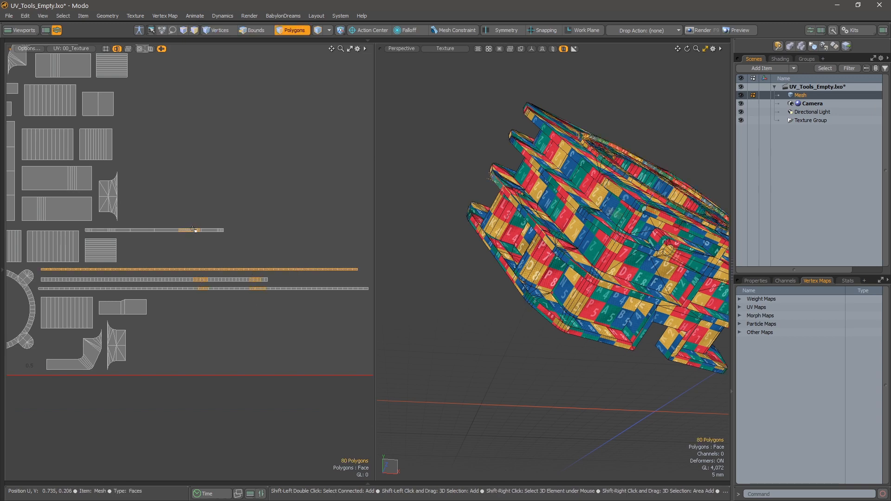
key("bracketright")
right_click_drag(311, 228, 261, 229, "alt")
left_click_drag(254, 195, 281, 386, "alt")
right_click_drag(252, 213, 297, 209, "alt")
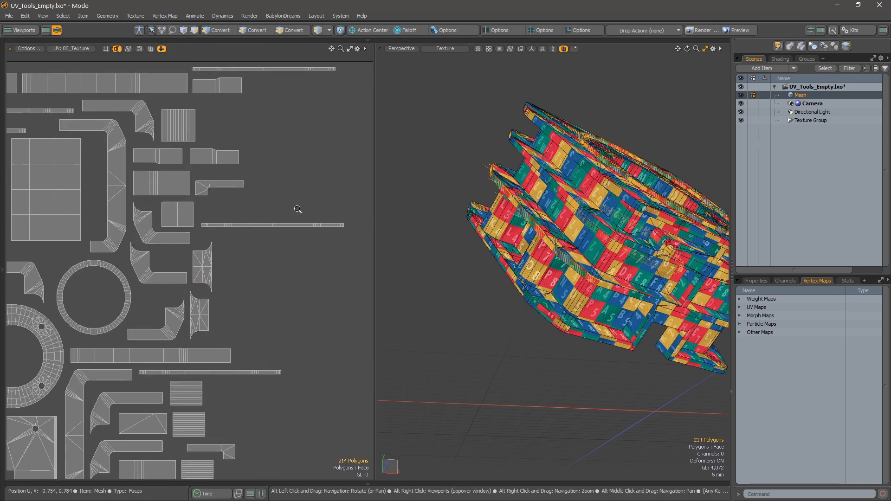
left_click(277, 225, "shift")
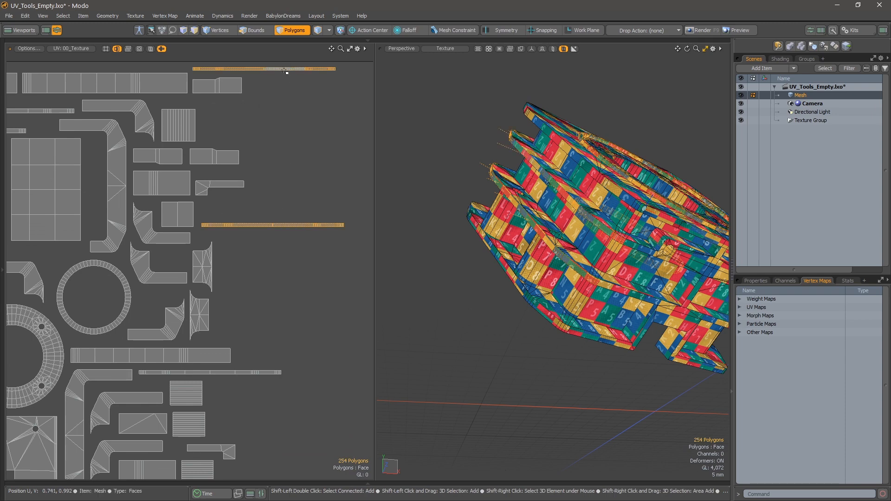
right_click_drag(317, 368, 276, 393, "alt")
left_click_drag(276, 392, 249, 236, "alt")
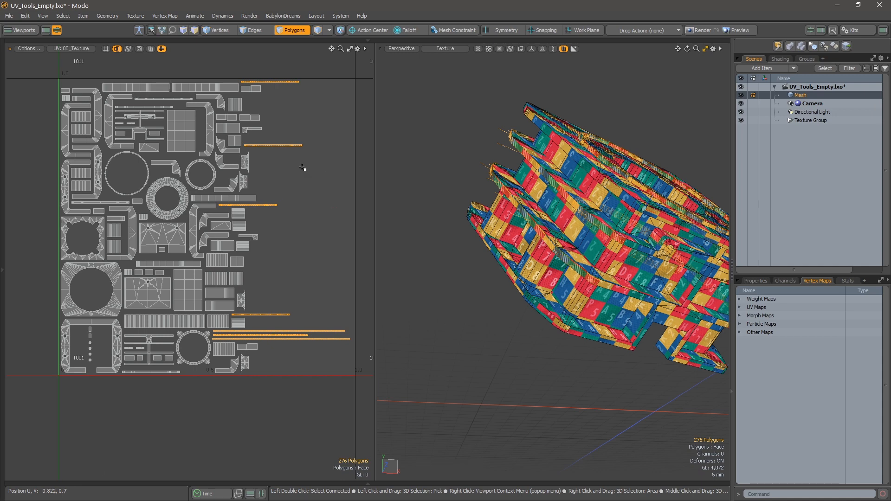
Rotate the selected strip islands upright and move the four outlying ones back inside the 1001 tile.
left_click_drag(300, 161, 232, 189, "ctrl")
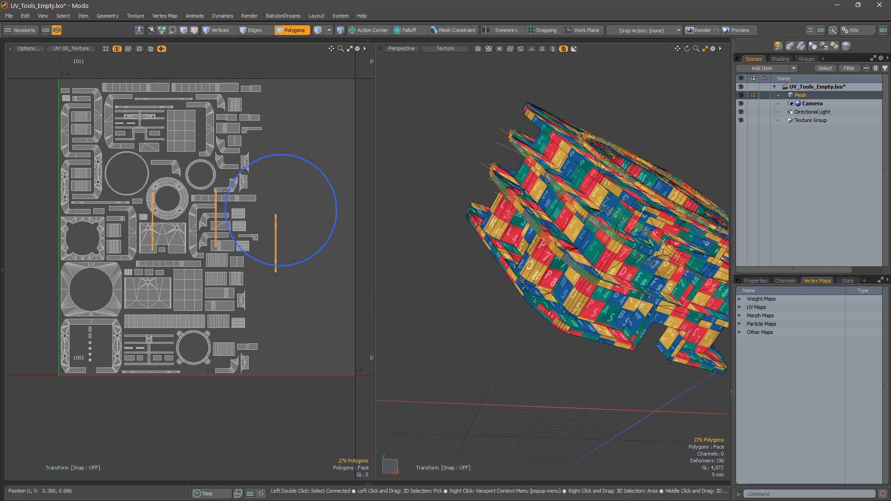
key("space")
left_click_drag(333, 242, 223, 224, "alt")
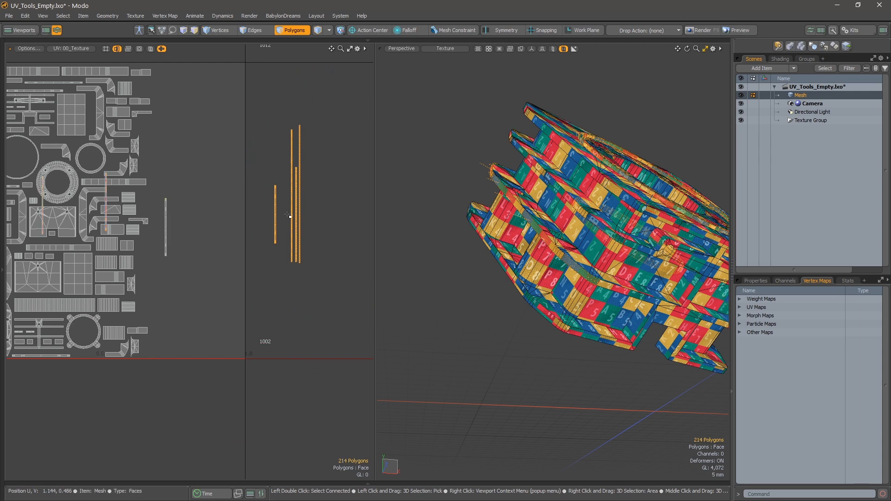
key("w")
left_click_drag(333, 165, 246, 161)
key("space")
left_click_drag(240, 232, 364, 283, "alt")
left_click(296, 84)
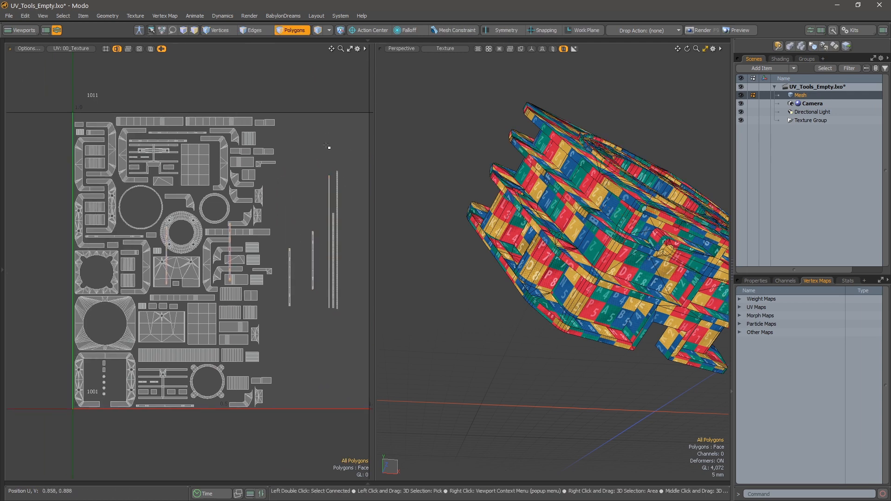
Normalize and pack the UV islands with the SMO UV N P command and close its palette.
key("ctrl+space")
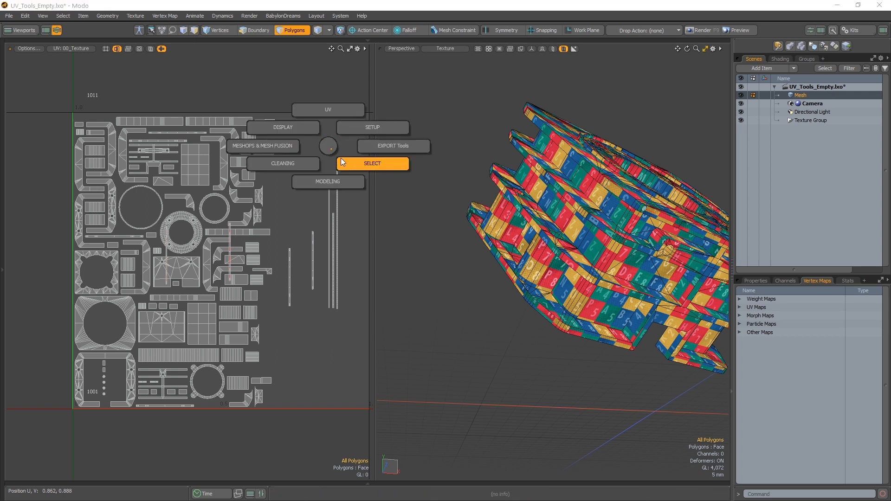
left_click(335, 142)
key("ctrl+shift+space")
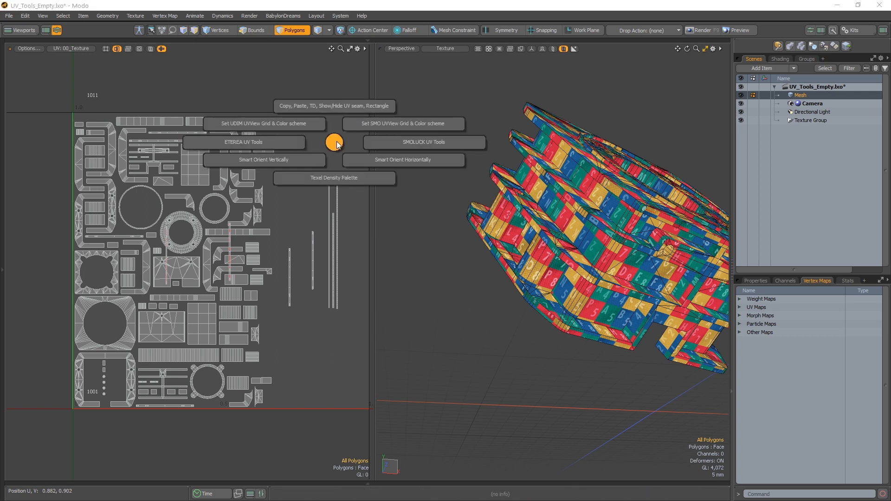
left_click(398, 144)
left_click(391, 192)
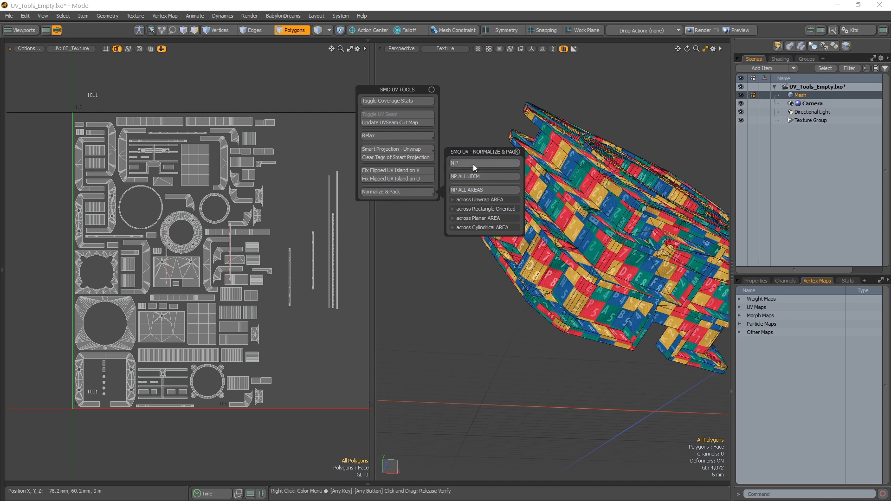
left_click_drag(485, 152, 307, 64)
left_click(300, 74)
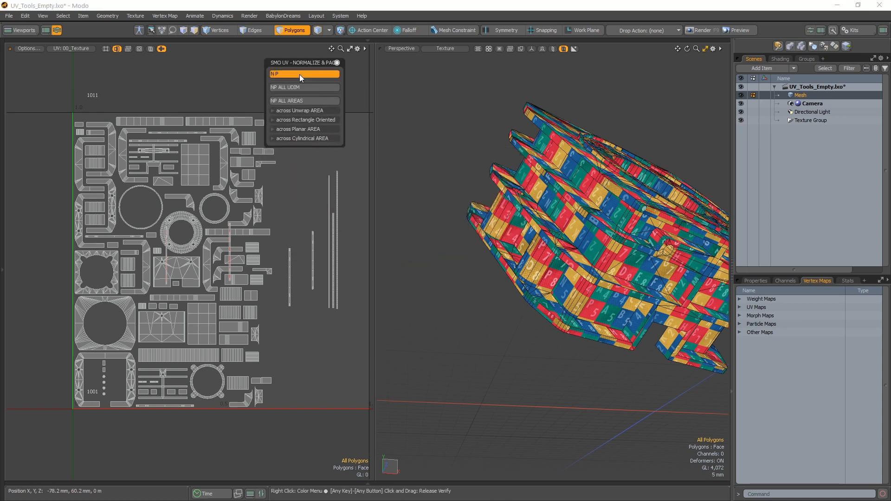
left_click(338, 63)
Examine the repacked UV layout and the checker texture across the front of the mesh.
left_click_drag(276, 176, 219, 199, "alt")
right_click_drag(218, 198, 200, 223, "alt")
left_click_drag(200, 233, 220, 227, "alt")
right_click_drag(220, 227, 234, 232, "alt")
left_click_drag(444, 240, 537, 327, "alt")
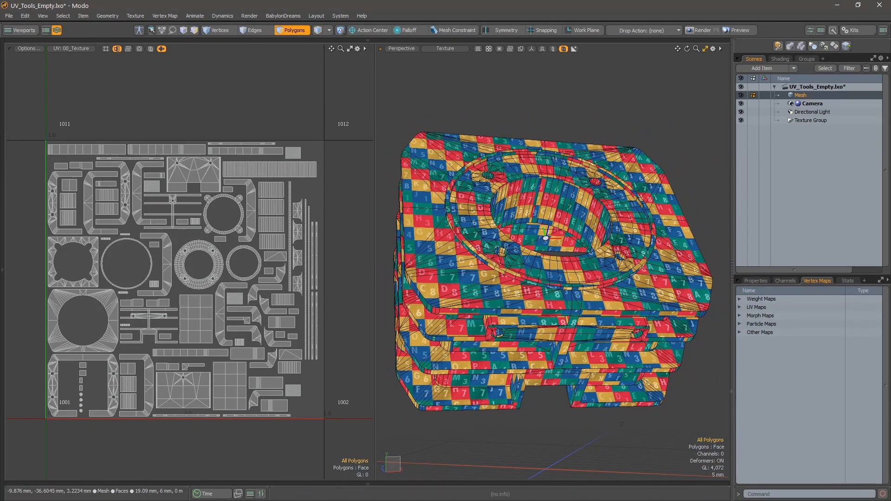